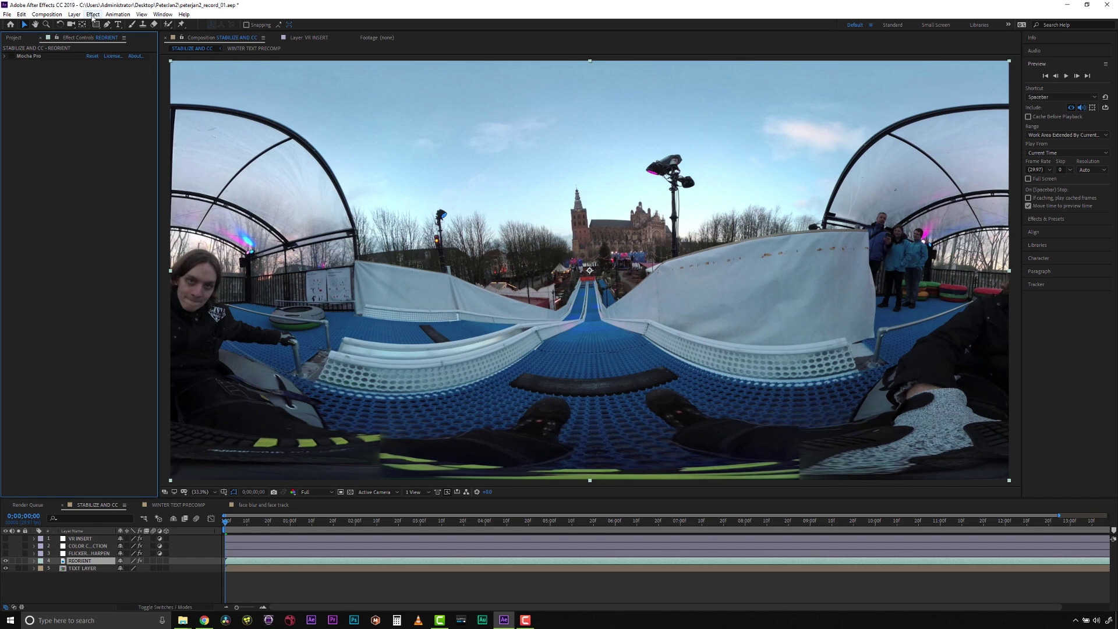
Step: Apply Boris FX Mocha Pro to the REORIENT layer and launch it on the 360 slide footage
left_click(93, 14)
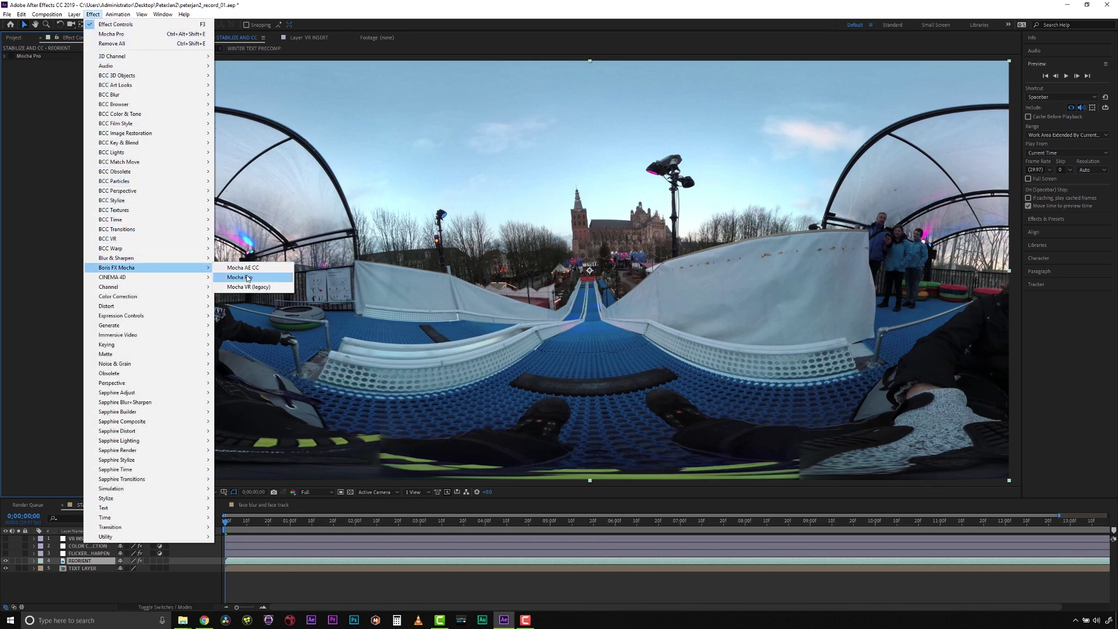
left_click(248, 277)
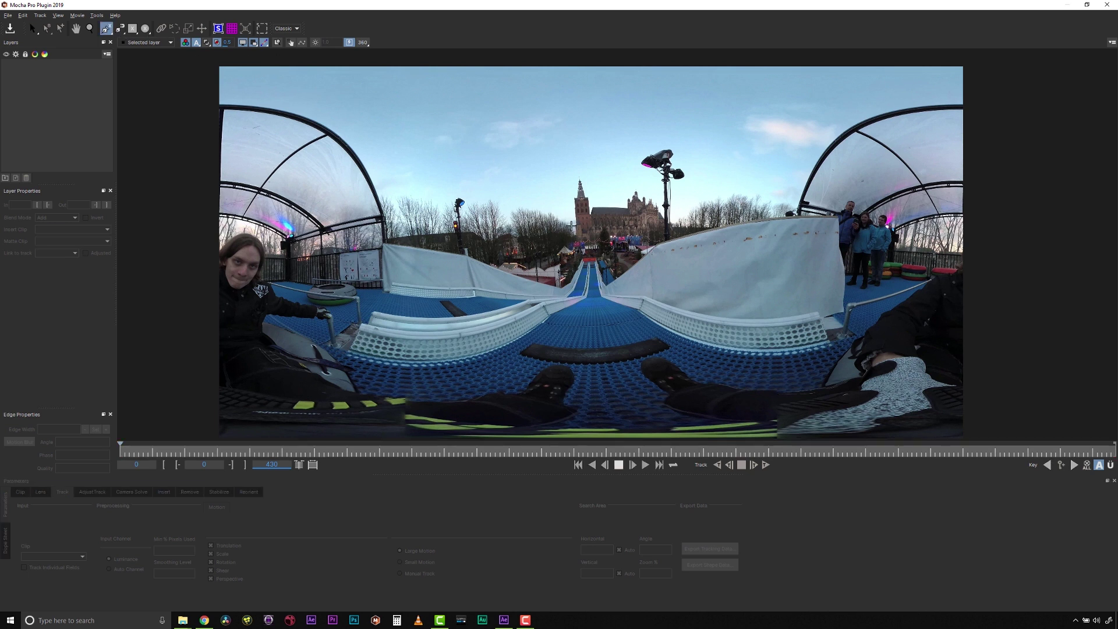
Step: Draw an X-spline around the church tower, track it forwards, and toggle the 360 view
left_click(566, 224)
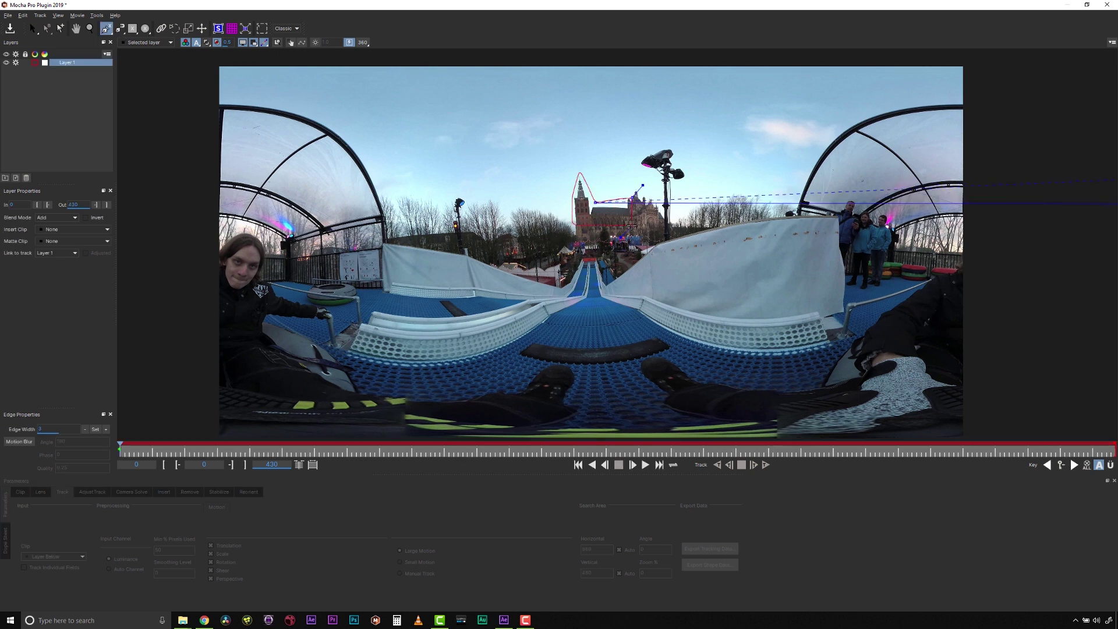
left_click(767, 465)
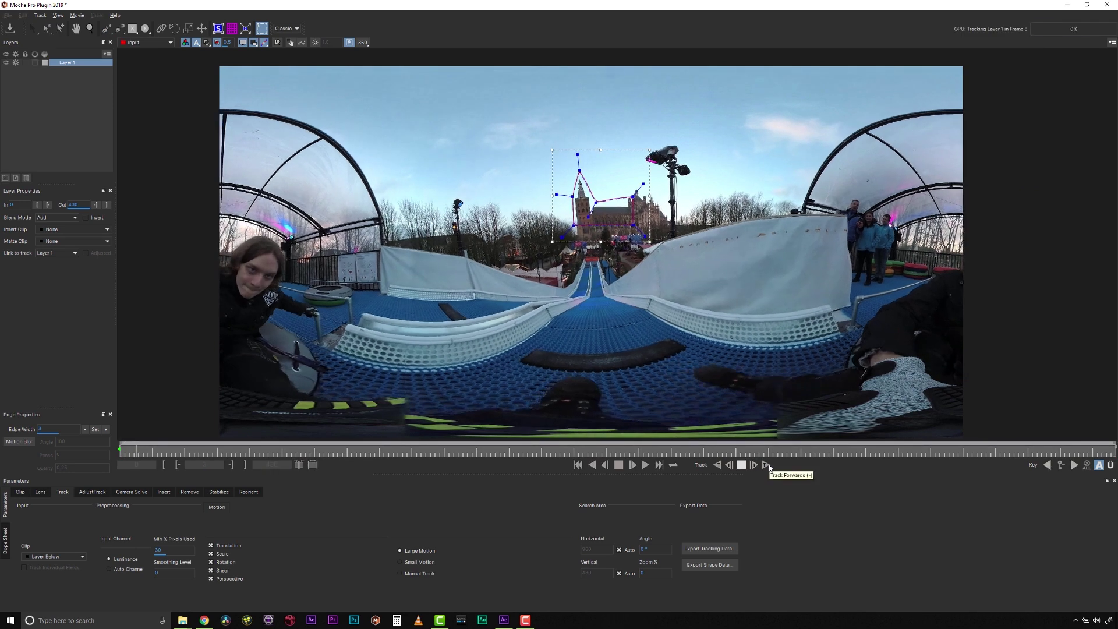
left_click(364, 44)
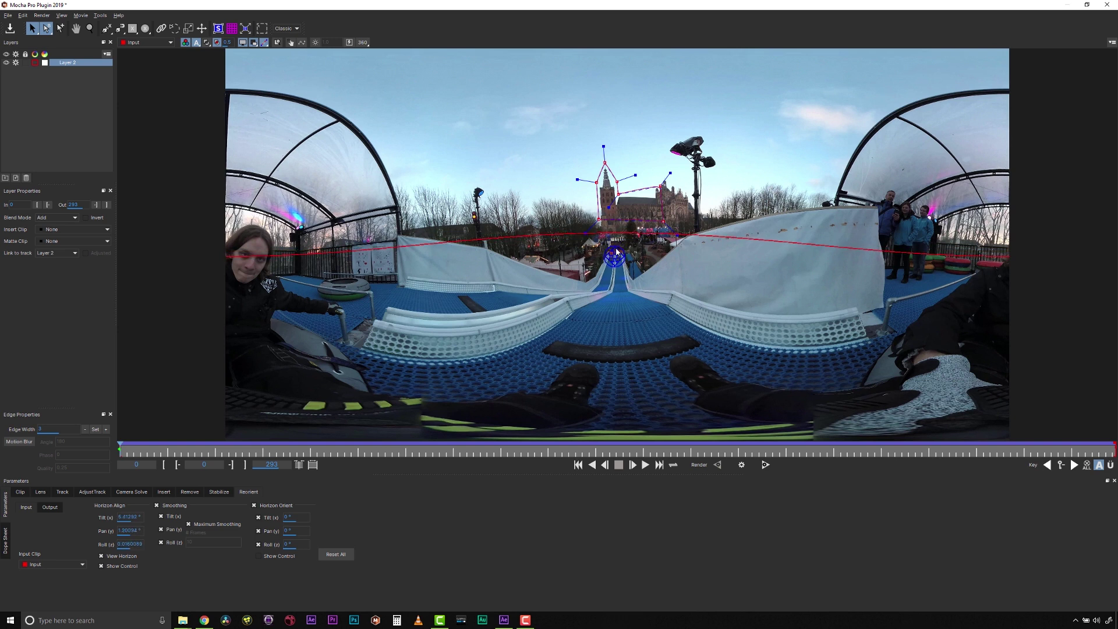
Step: Hide View Horizon, switch to Front view, adjust the roll, and scrub to check the reorientation
left_click(101, 556)
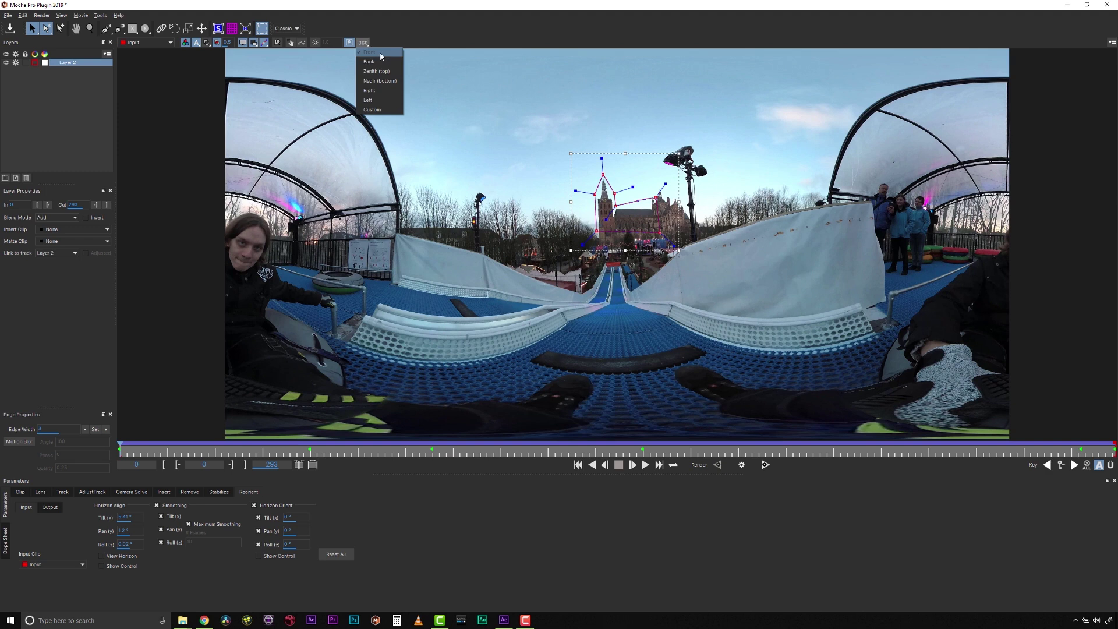
left_click(381, 54)
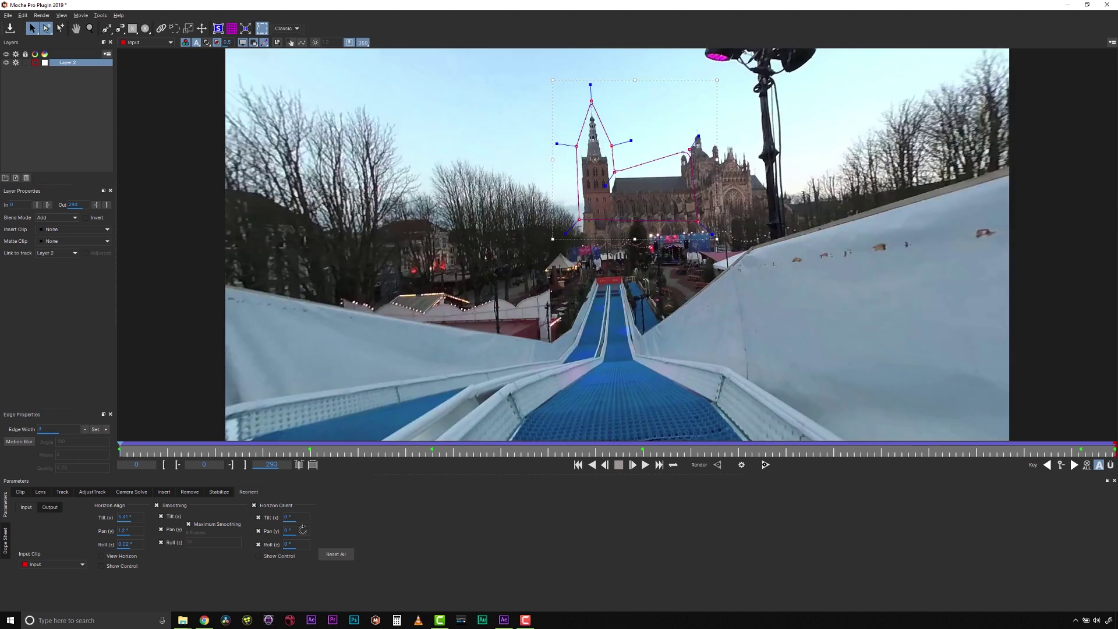
scroll(301, 518, "up", 2)
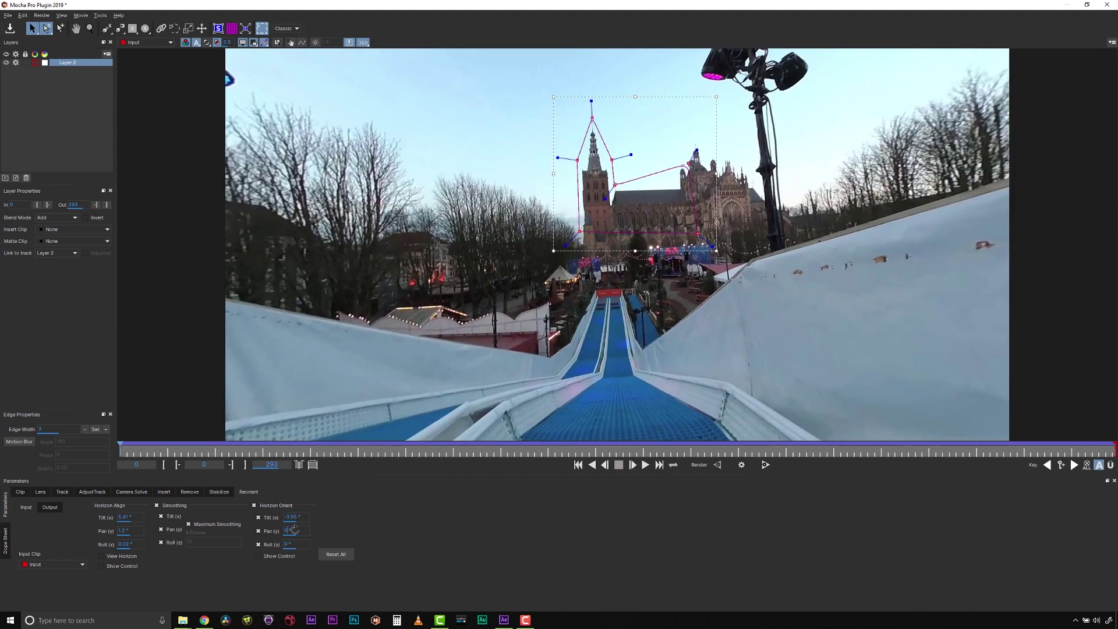
scroll(292, 530, "up", 2)
key("Tab")
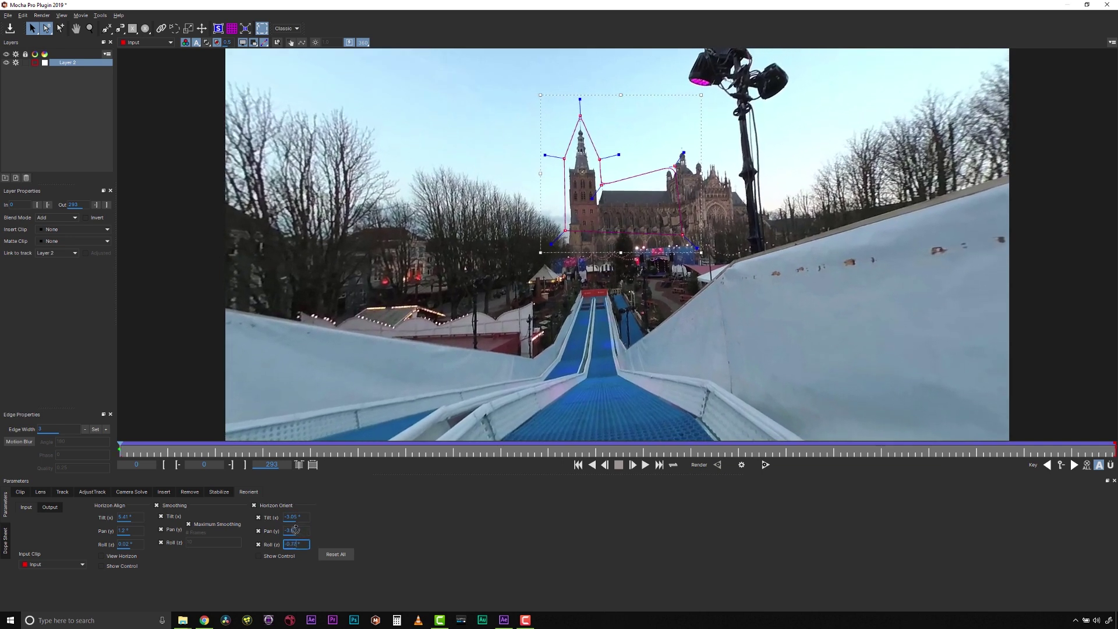
type("1.38")
left_click_drag(127, 447, 84, 460)
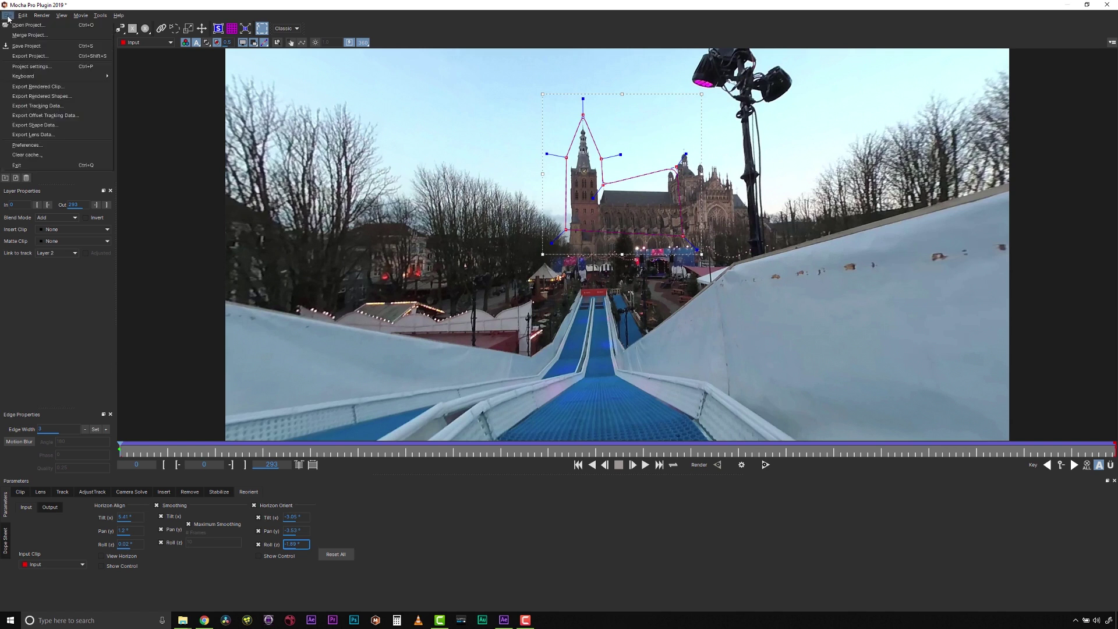
Step: Close Mocha, check its render modules, show COLOR CORRECTION and select BCC Fast Film Process
left_click(1109, 6)
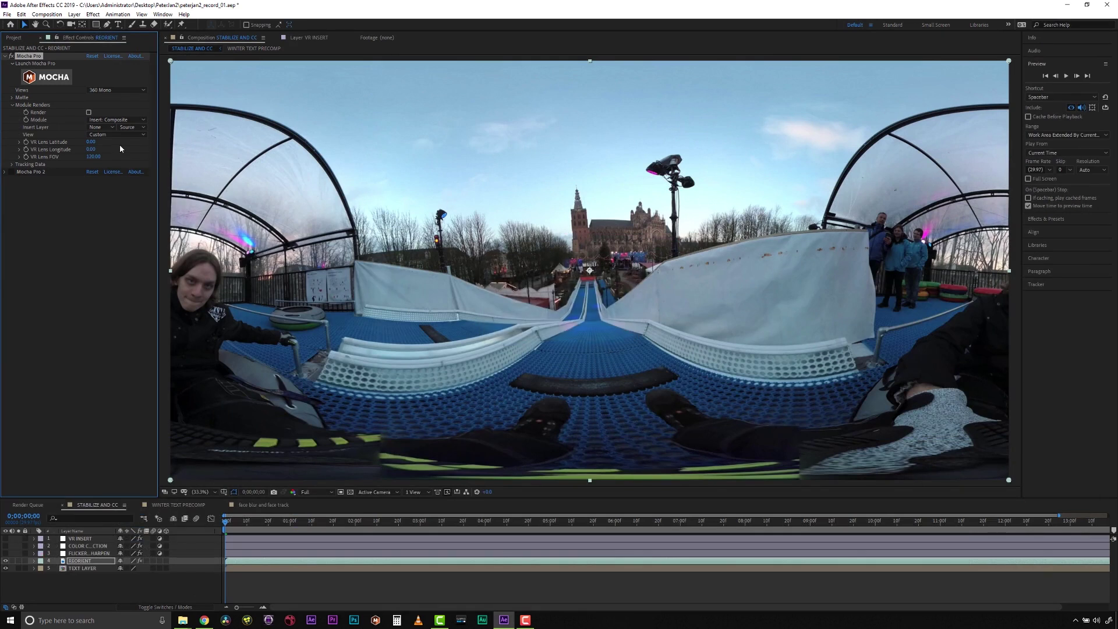
left_click(101, 120)
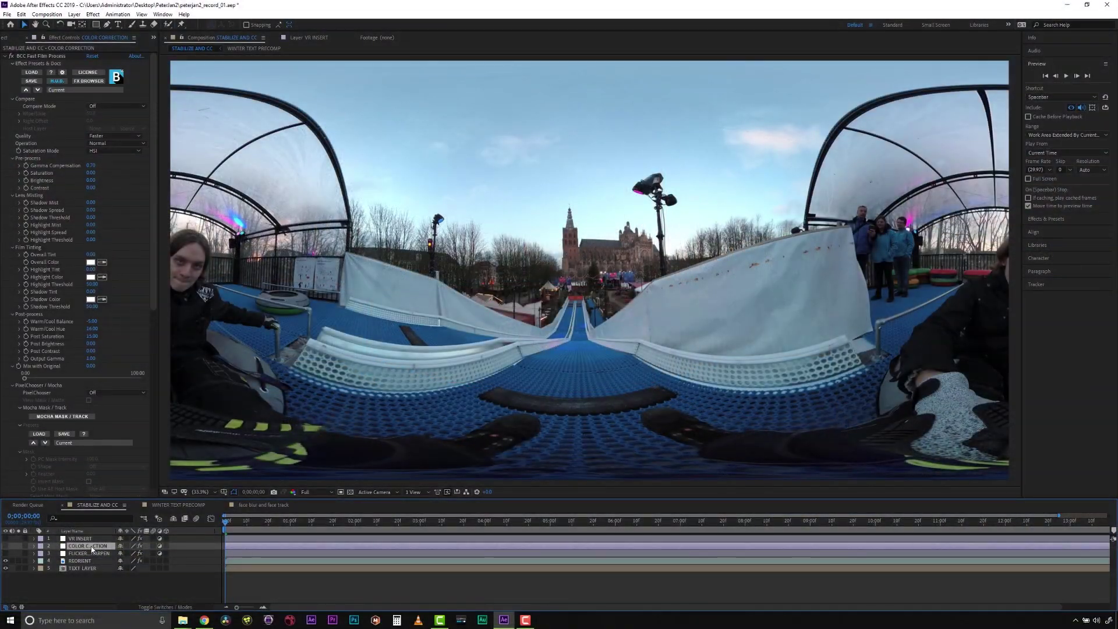
left_click(6, 546)
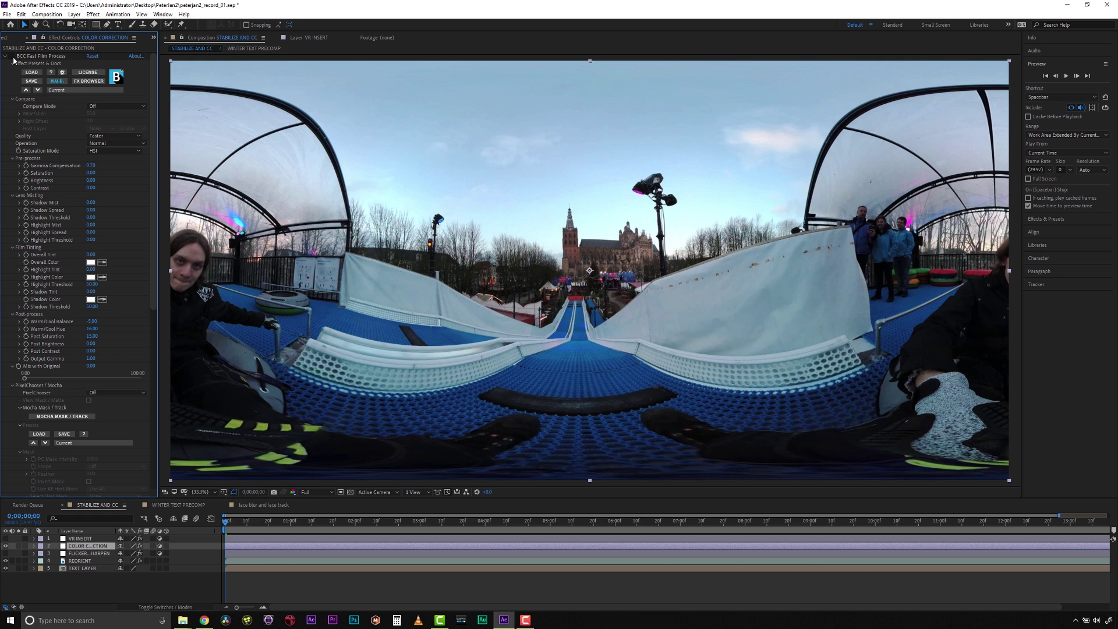
left_click(35, 57)
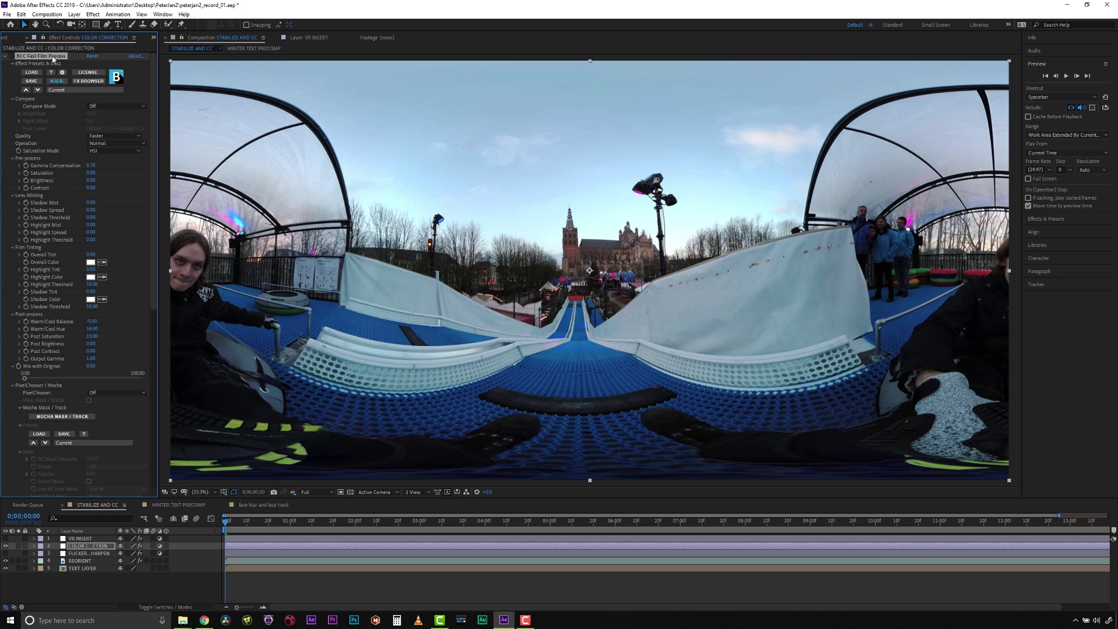
left_click(92, 81)
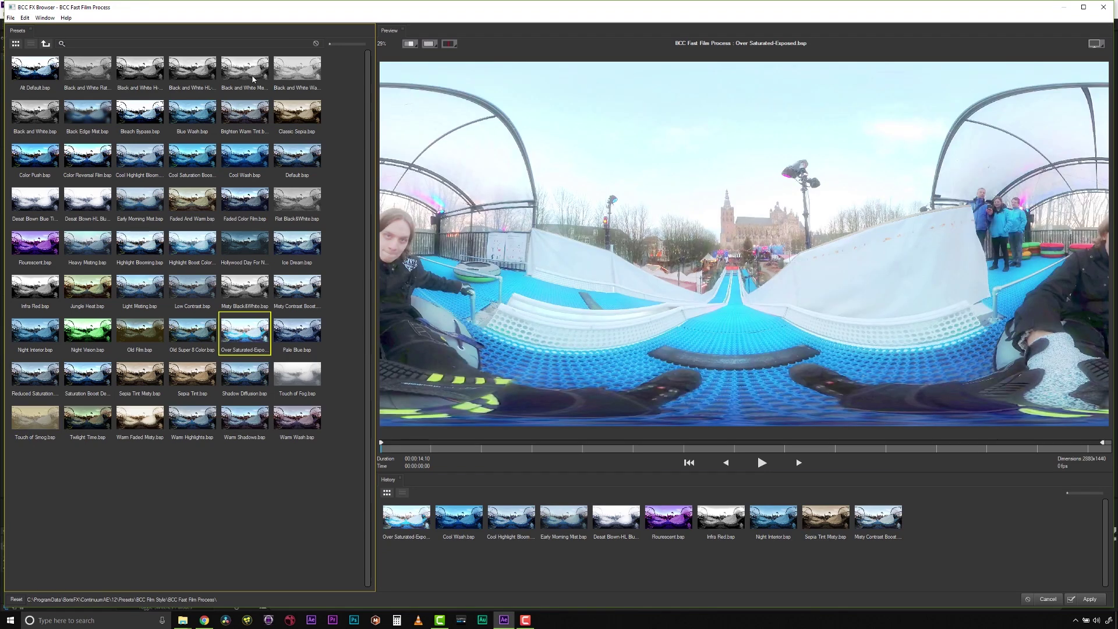
left_click(246, 74)
left_click(297, 114)
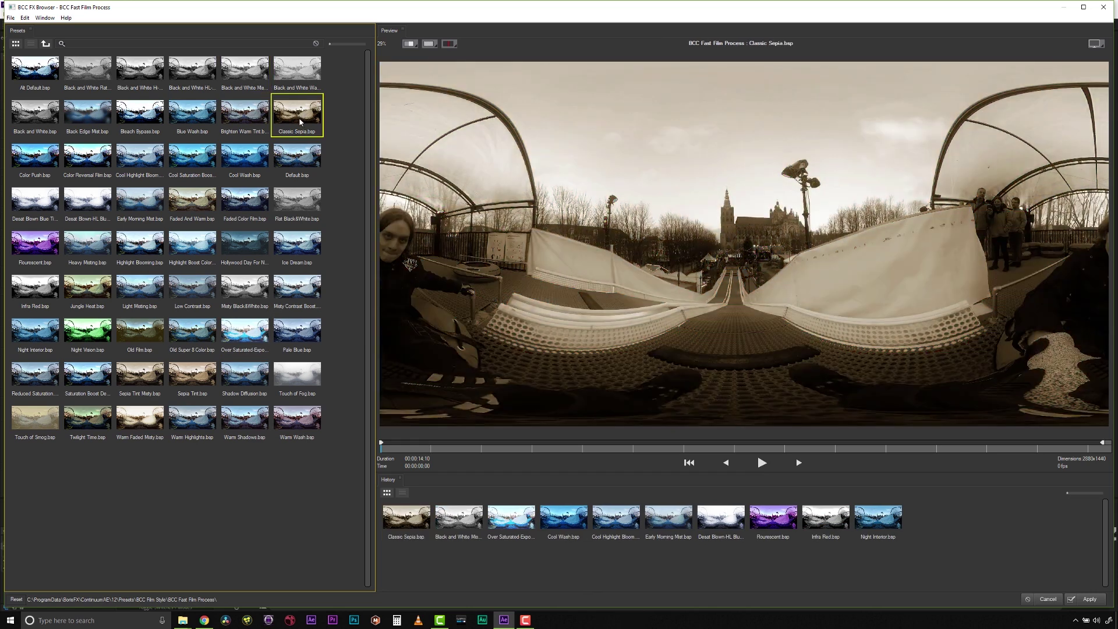
left_click(201, 196)
left_click(88, 286)
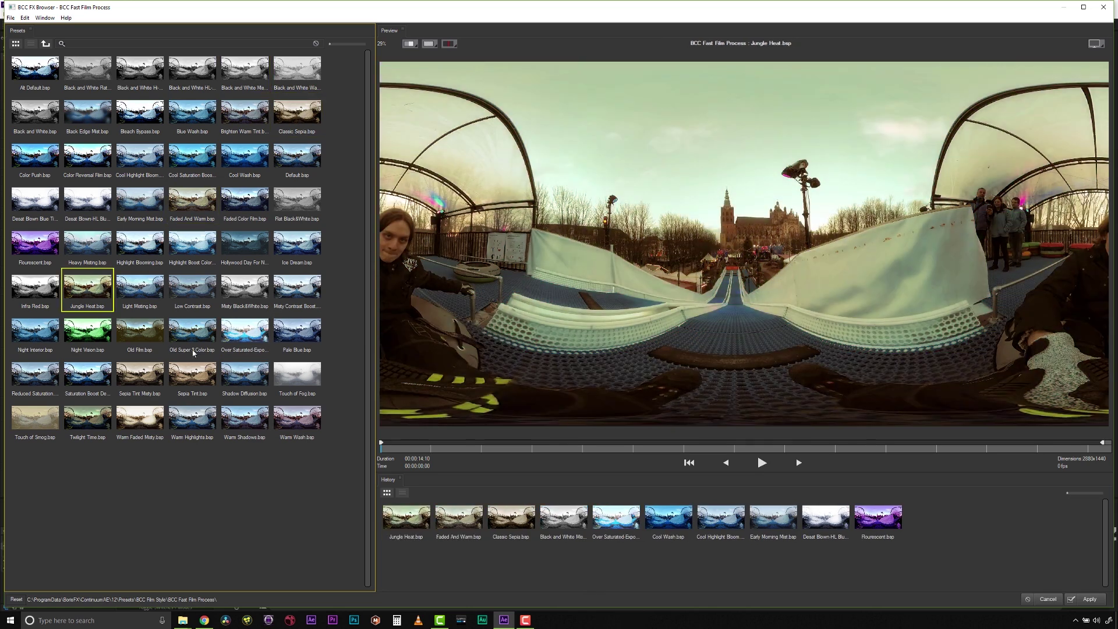
left_click(249, 377)
left_click(140, 423)
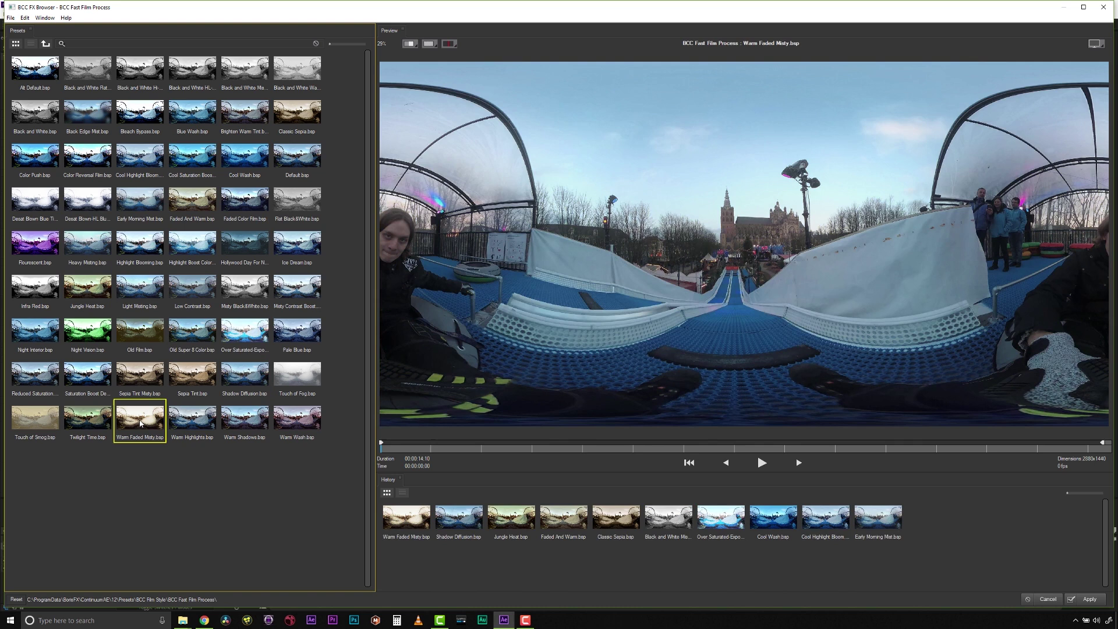
left_click(87, 420)
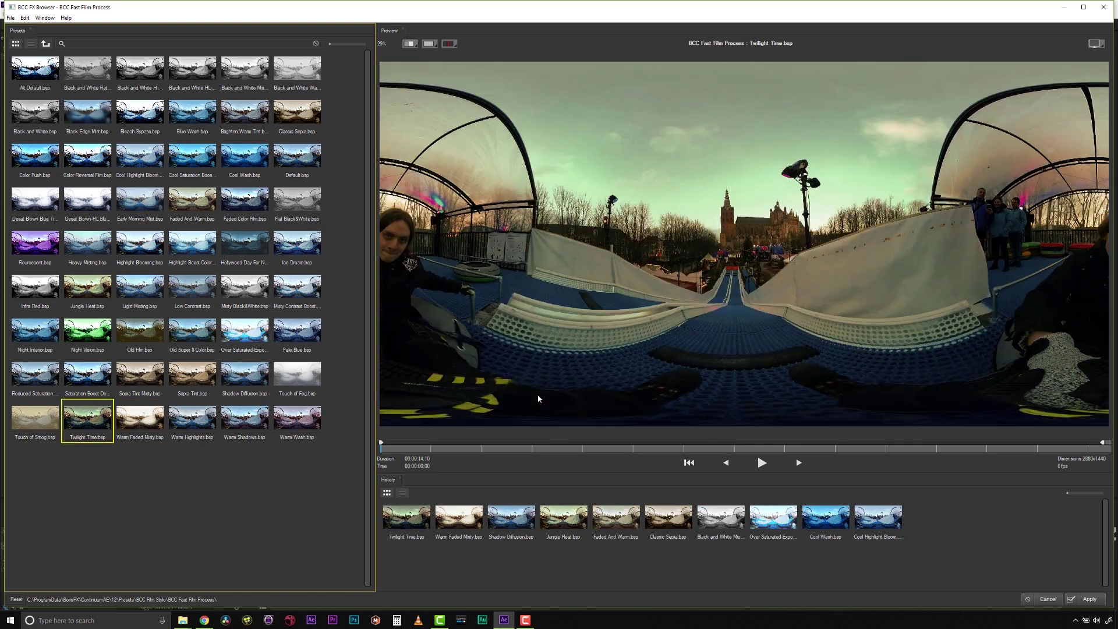
left_click(1046, 600)
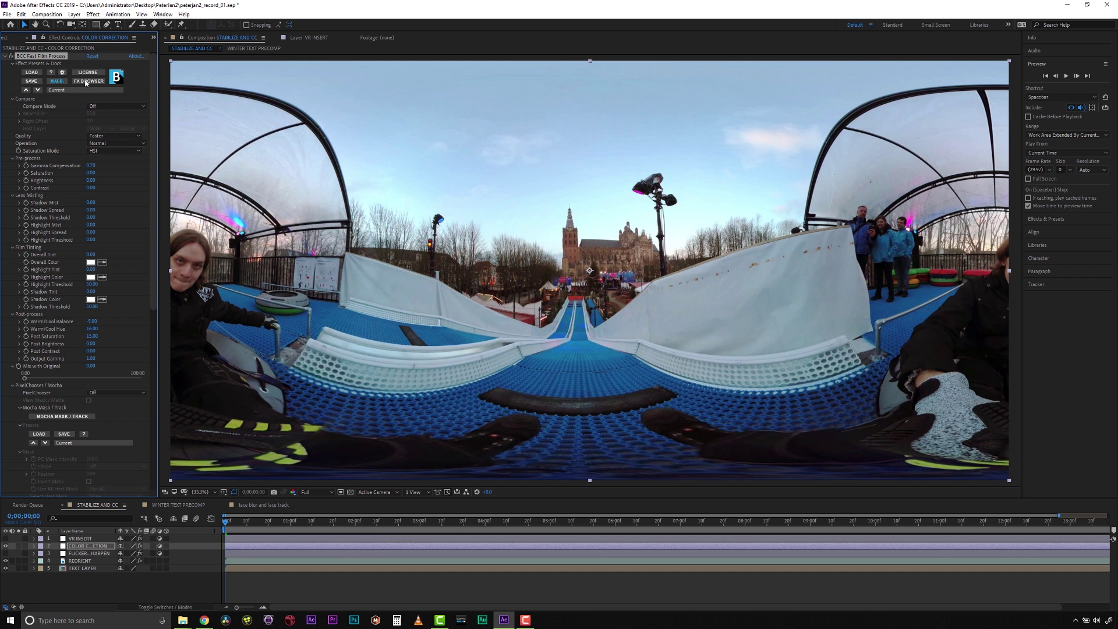
Step: Save the BCC Fast Film Process settings as the preset 'MY NEW PRESET'
left_click(31, 81)
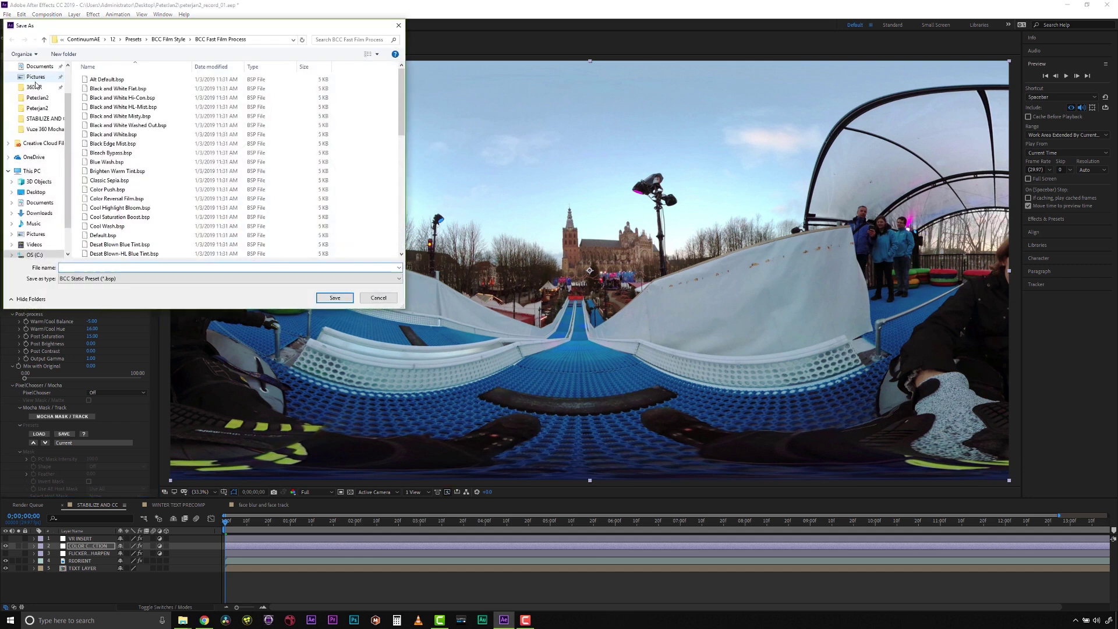
type("MY NEW PRESET")
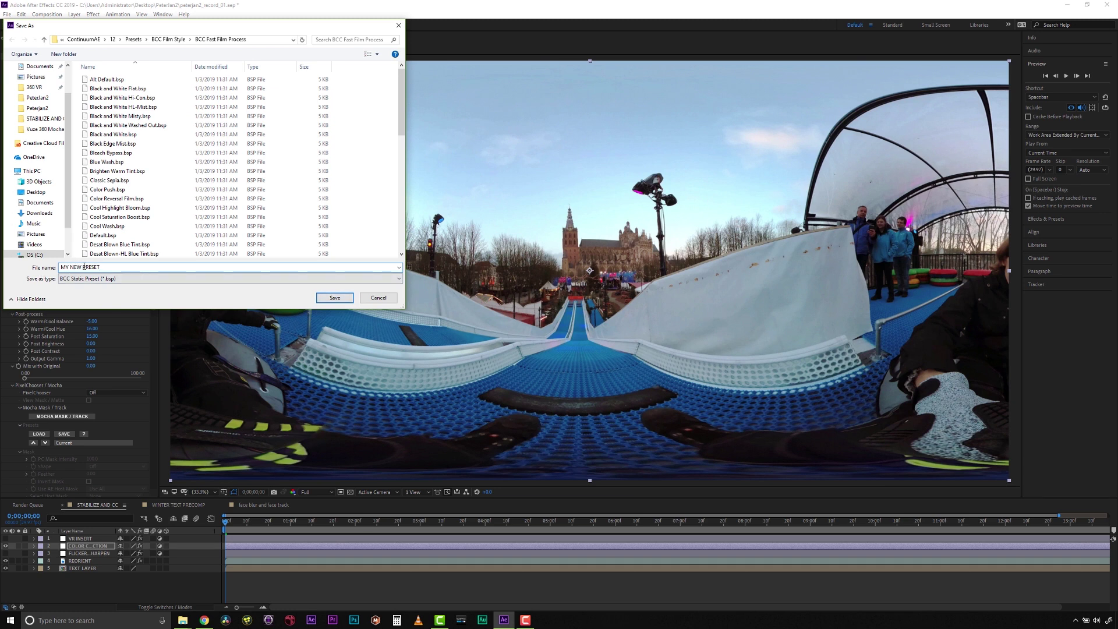
left_click(332, 298)
Step: Add a second BCC VR Flicker Fixer to the FLICKER & SHARPEN layer
left_click(88, 553)
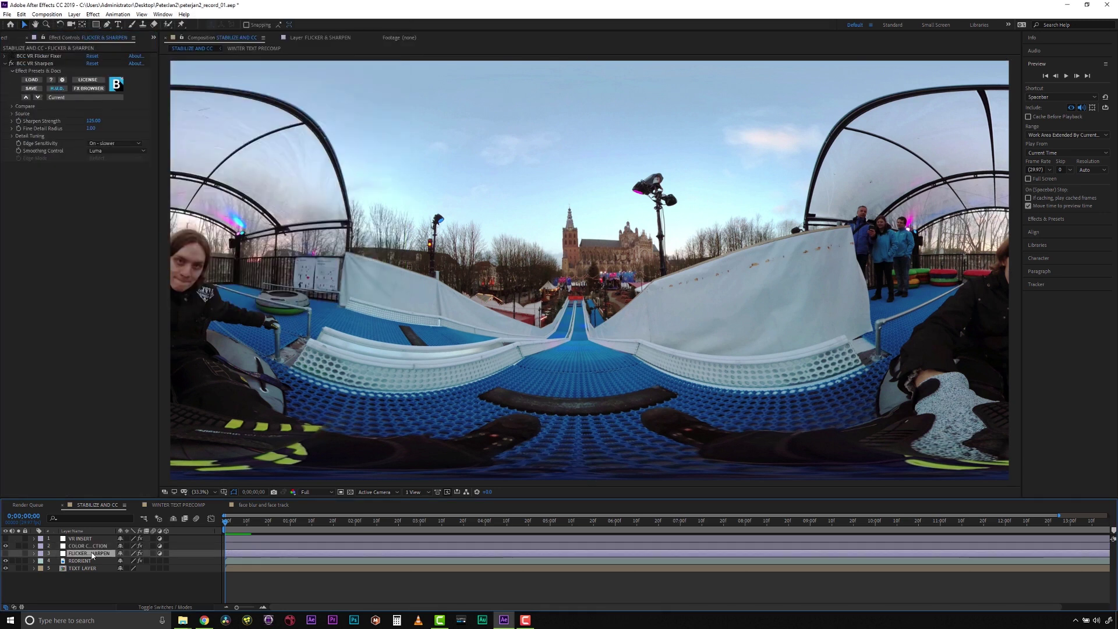
left_click(92, 15)
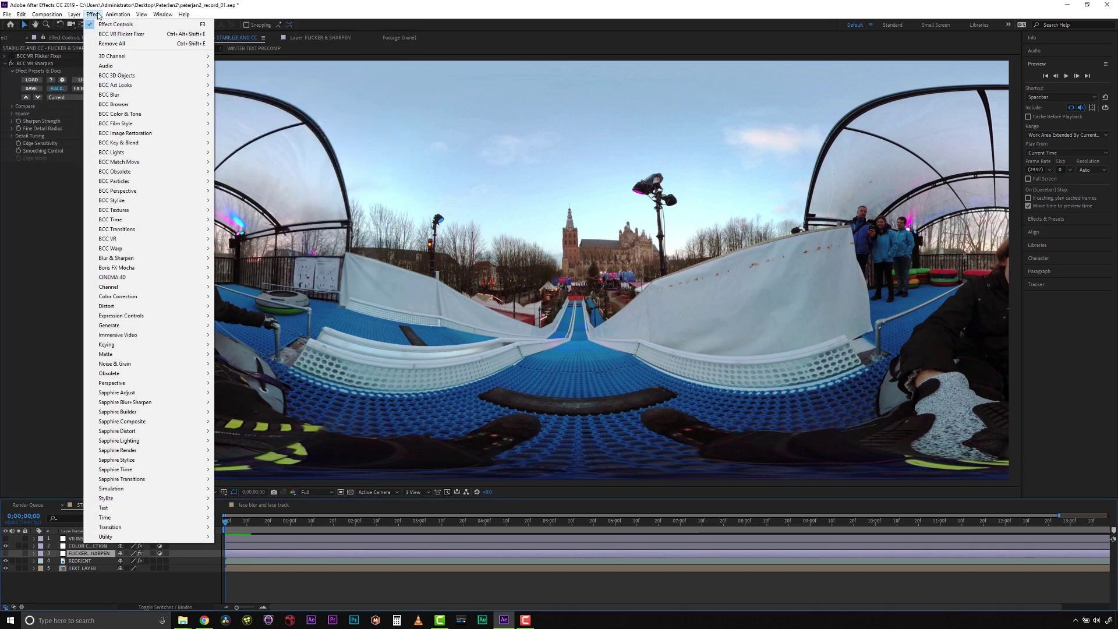
mouse_move(107, 239)
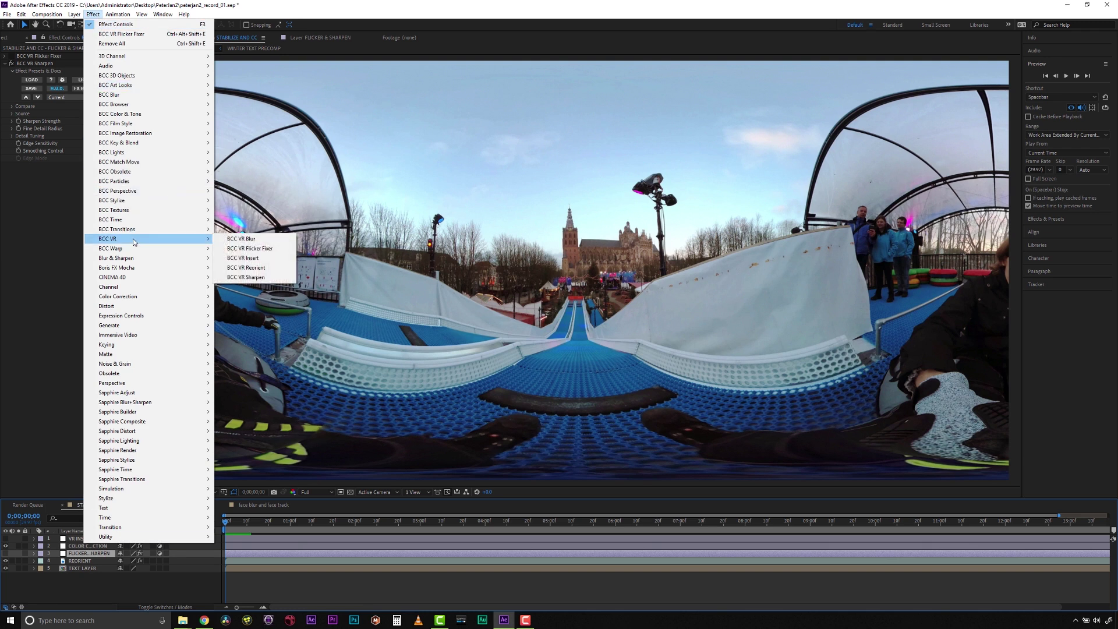
left_click(239, 248)
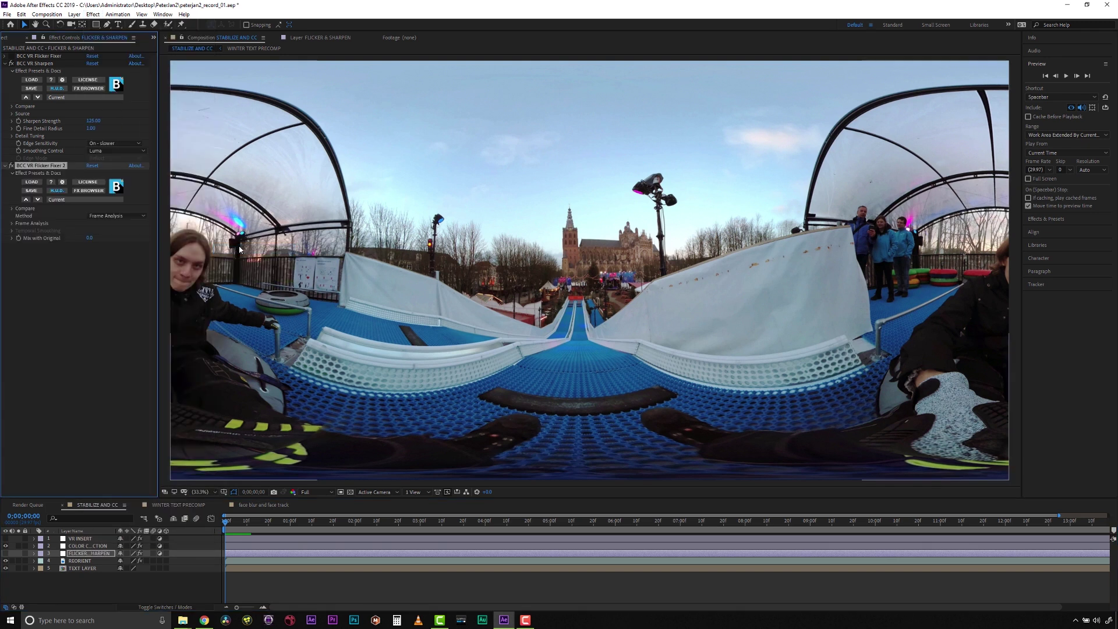
Step: Try Frame Analysis and Temporal Smooth RGB methods, settling on Temporal Smooth YCC
left_click(125, 219)
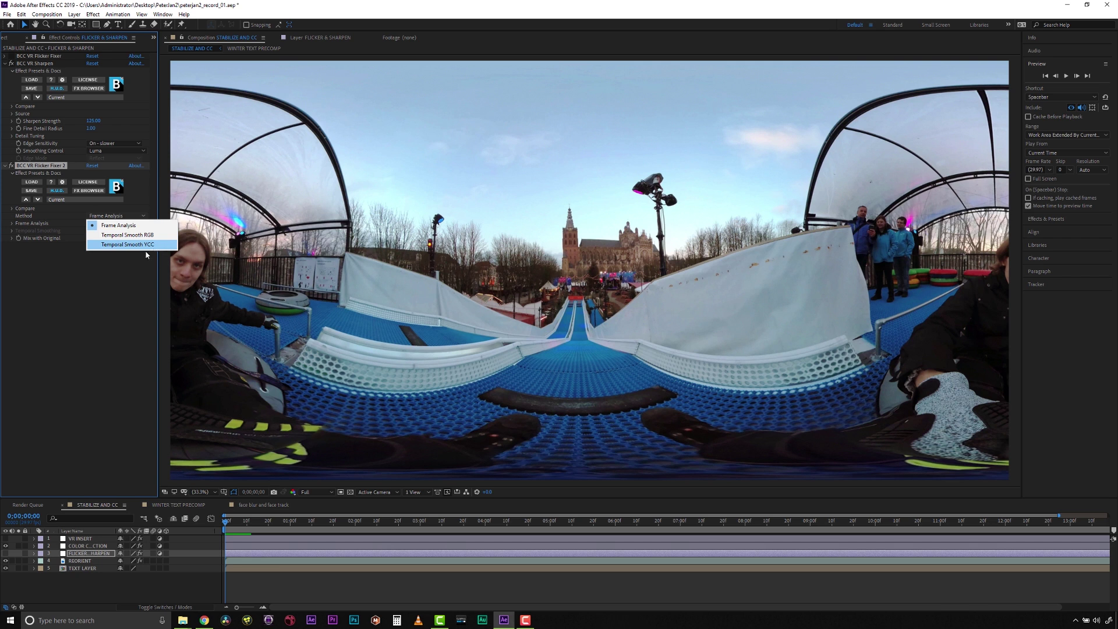
left_click(93, 281)
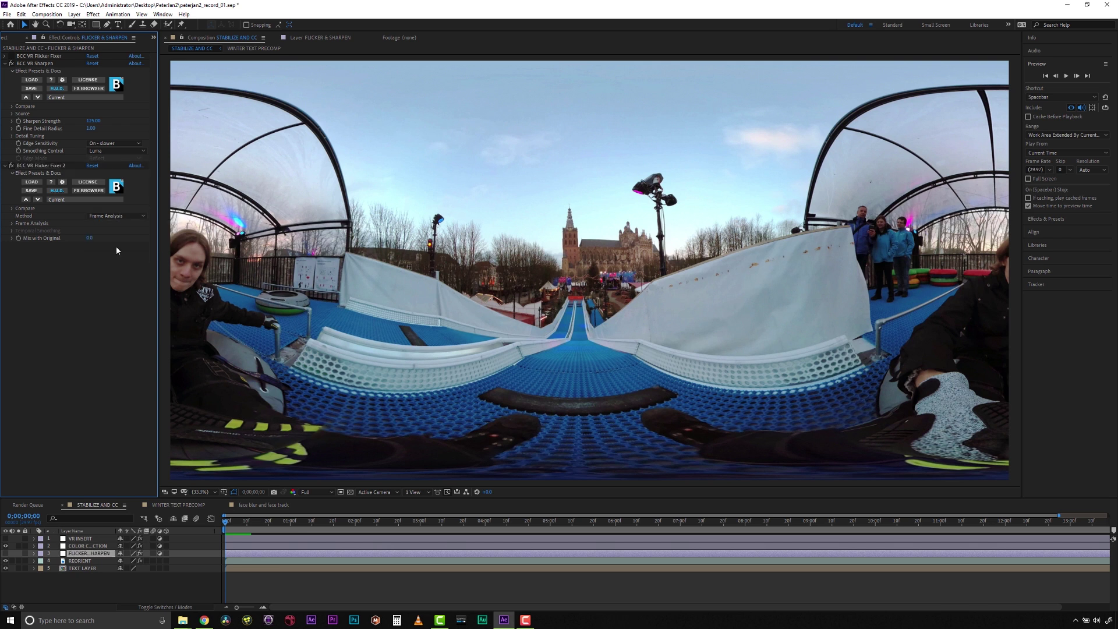
left_click(127, 216)
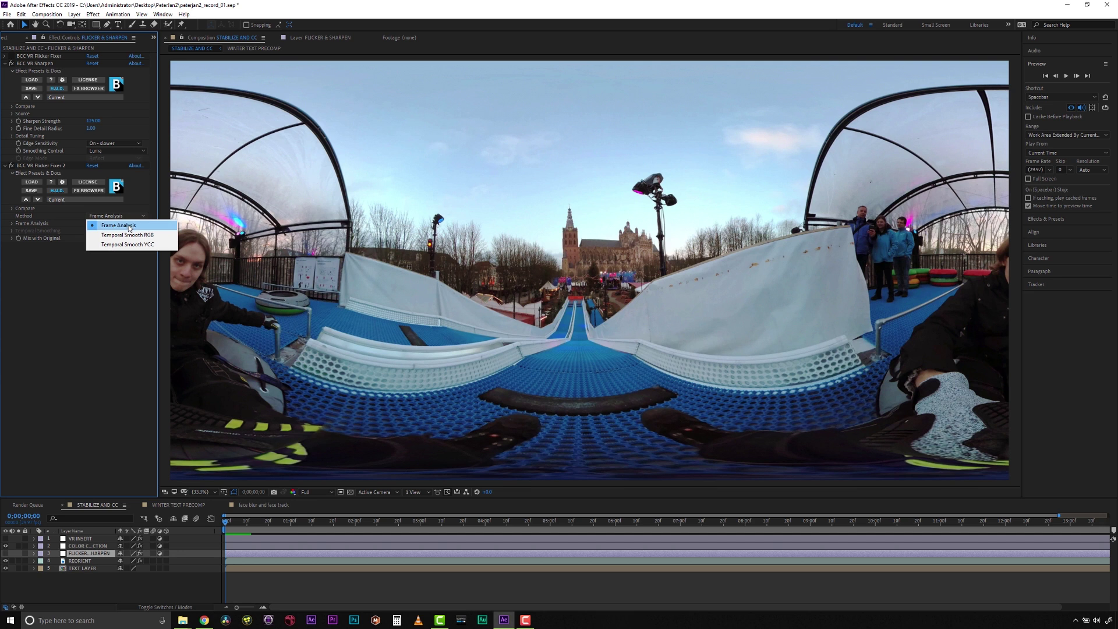
left_click(129, 226)
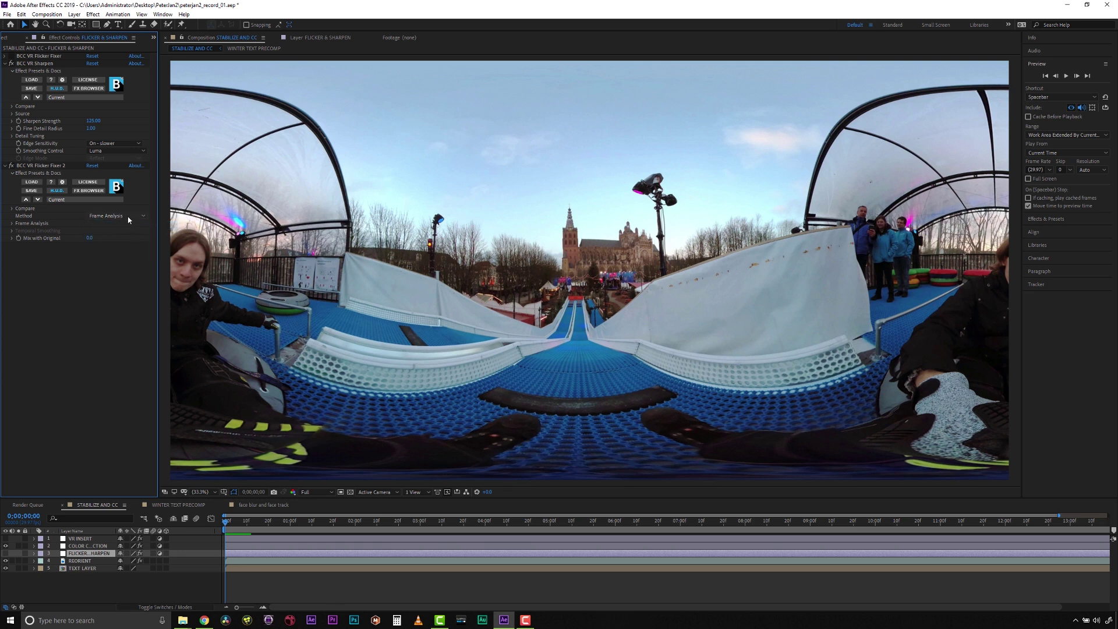
left_click(128, 217)
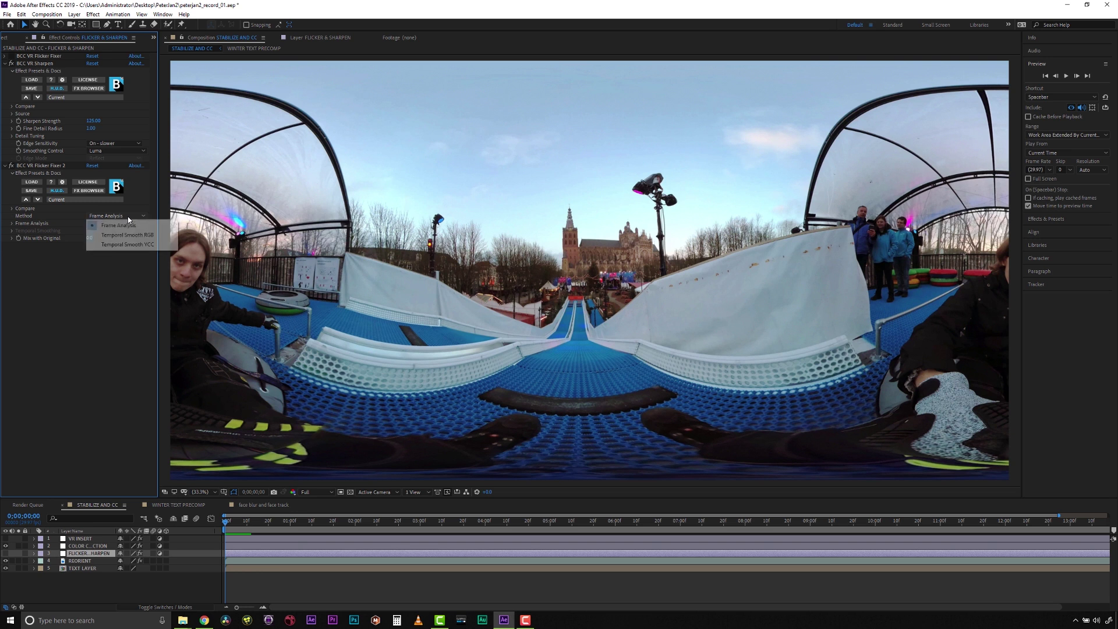
left_click(129, 234)
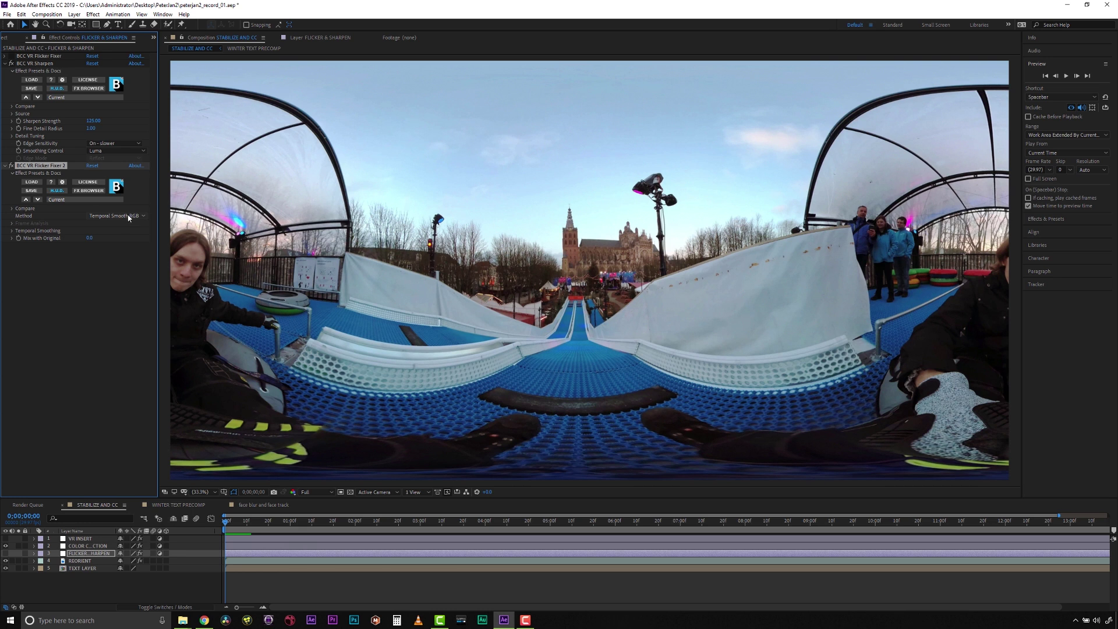
left_click(129, 217)
left_click(129, 245)
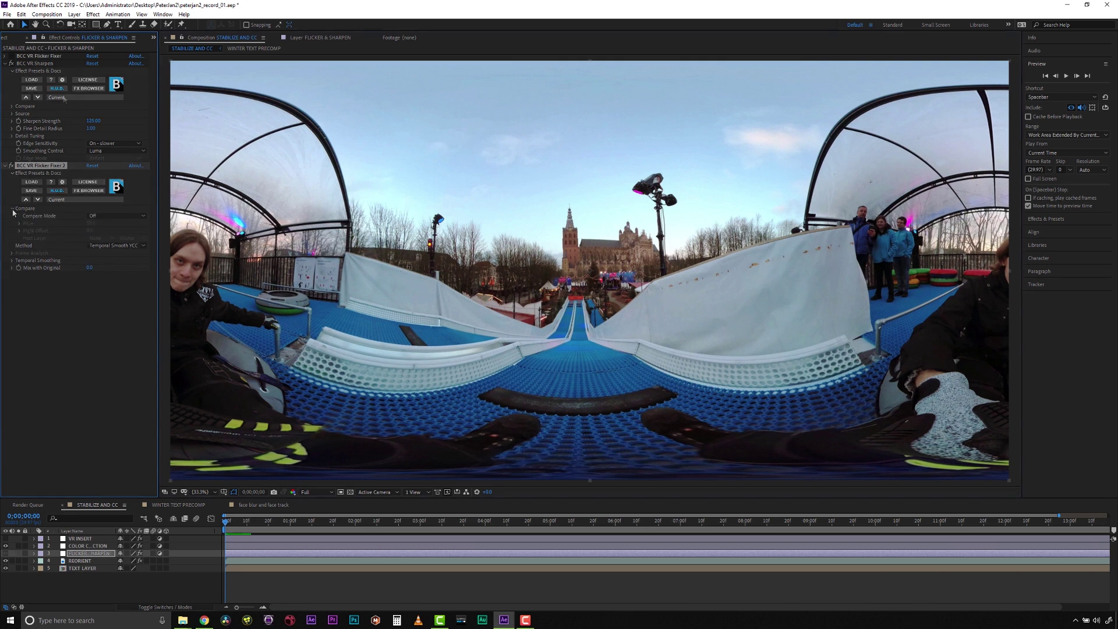
Step: Apply BCC VR Sharpen to the layer with Sharpen Strength 300
left_click(93, 14)
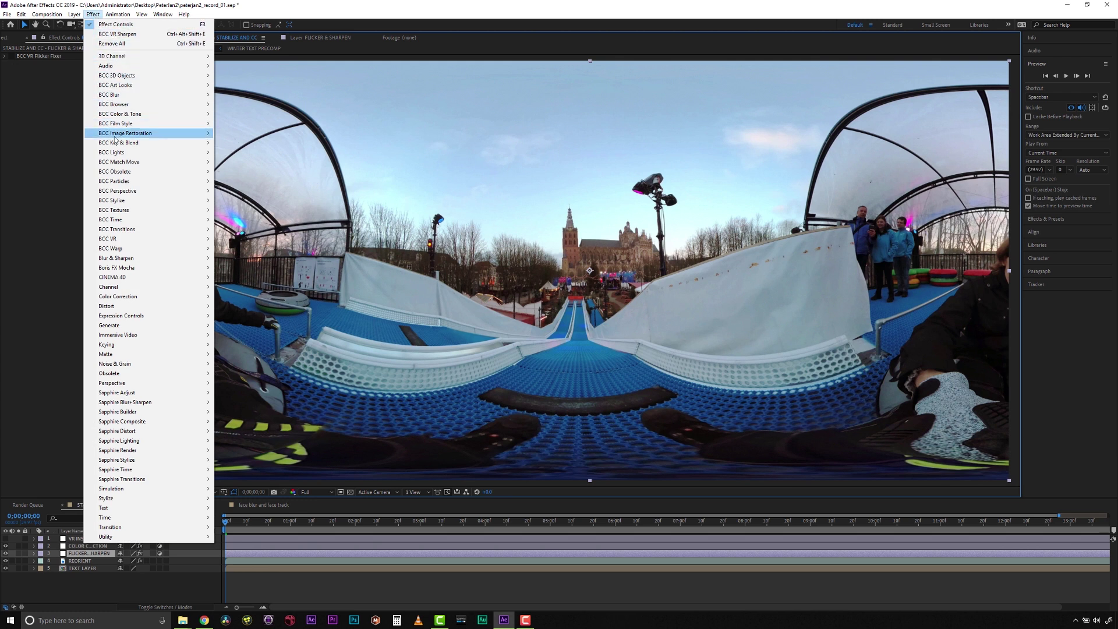
mouse_move(109, 238)
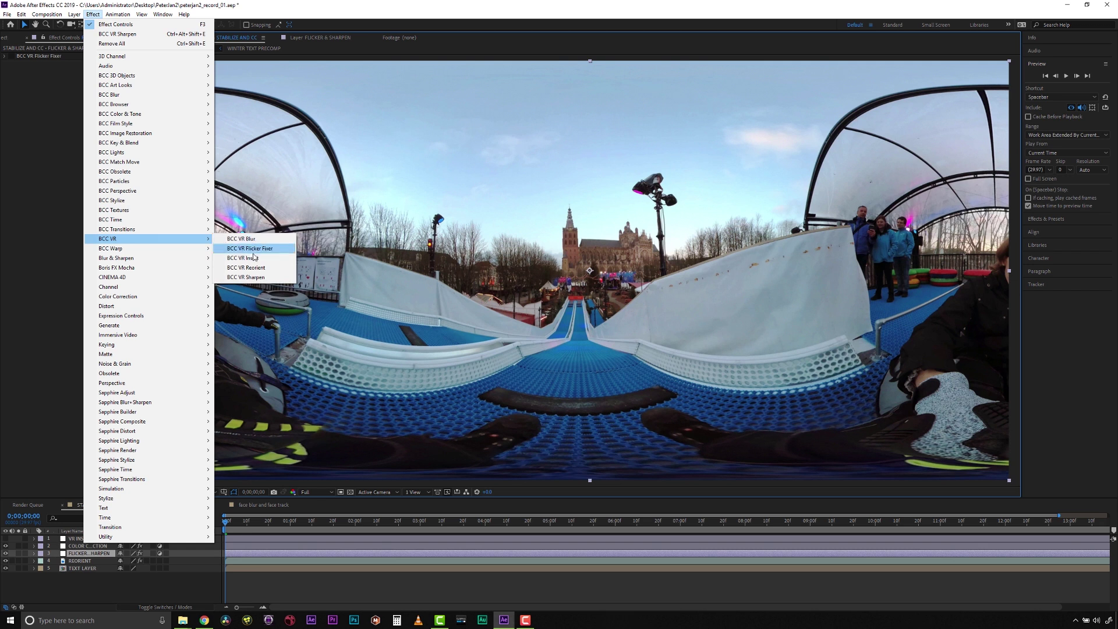
left_click(255, 277)
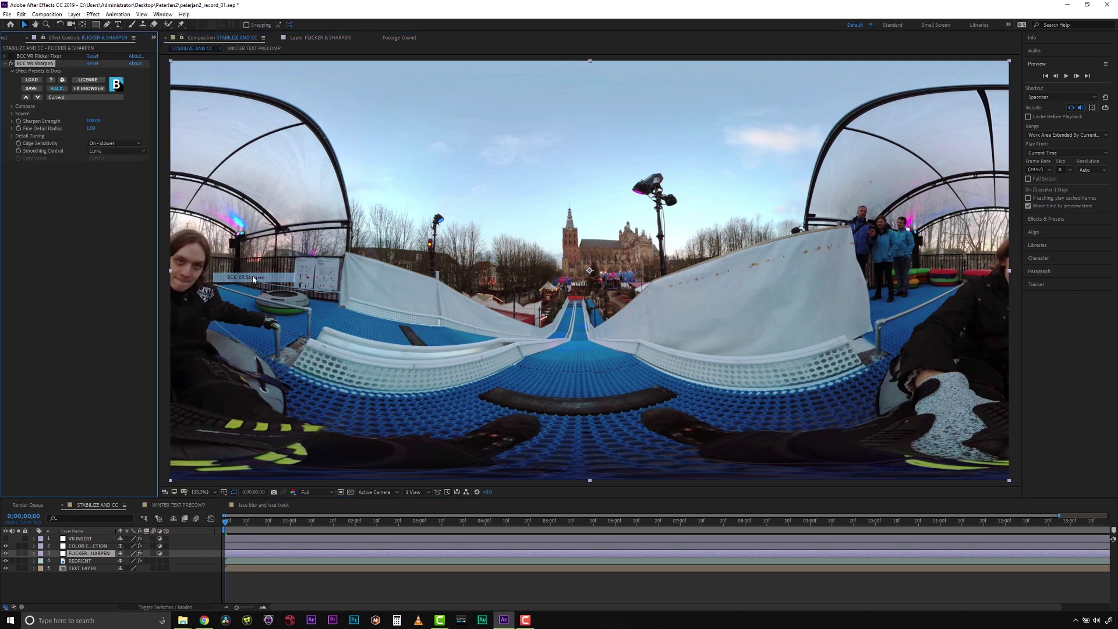
left_click(94, 121)
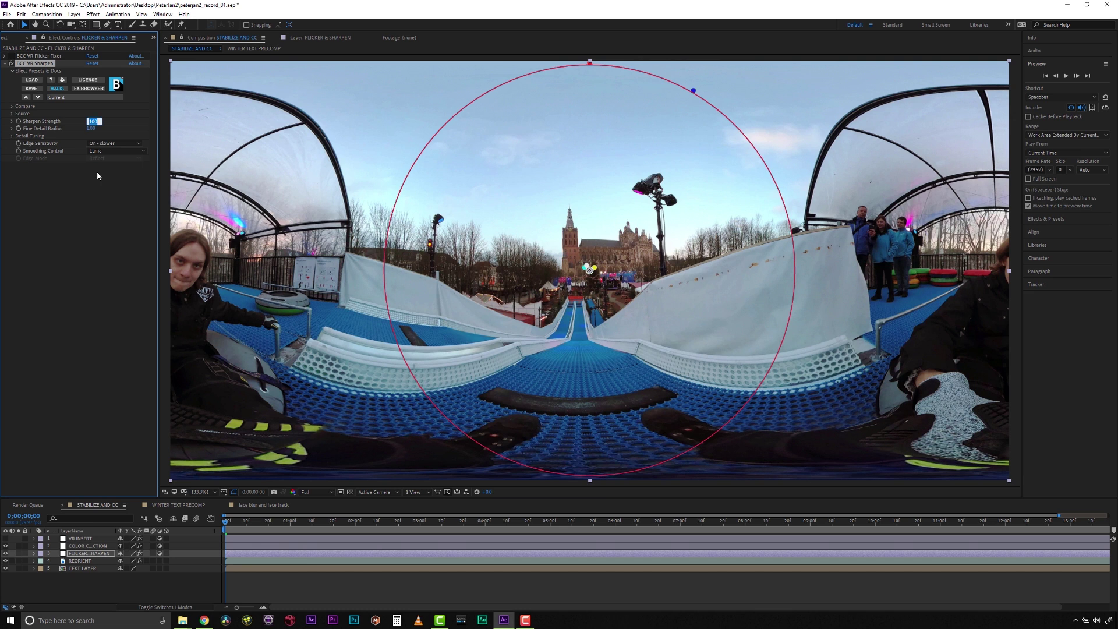
left_click(91, 201)
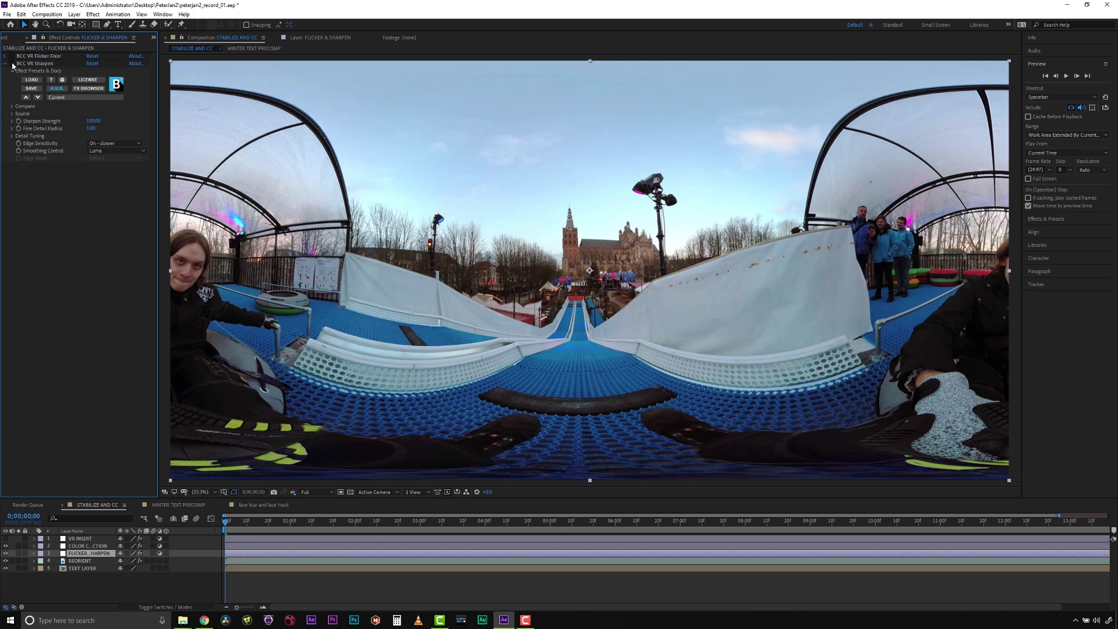
left_click(94, 122)
type("300")
key("Return")
Step: Expand Detail Tuning and set Sharpen Medium Details to 1
left_click(13, 137)
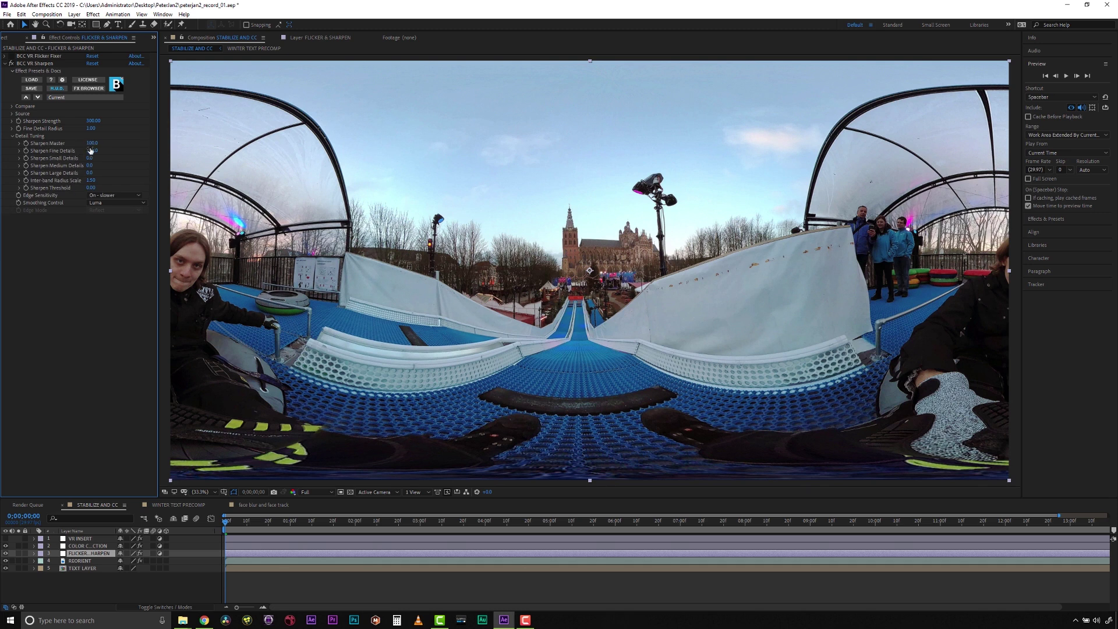
left_click_drag(92, 158, 97, 158)
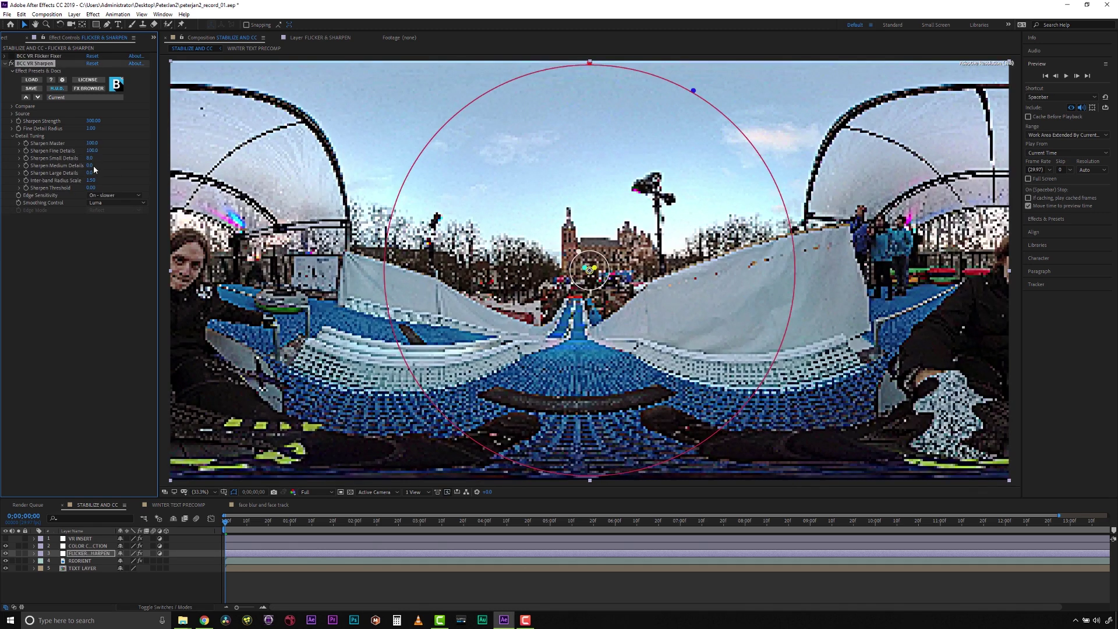
left_click(92, 165)
type("10")
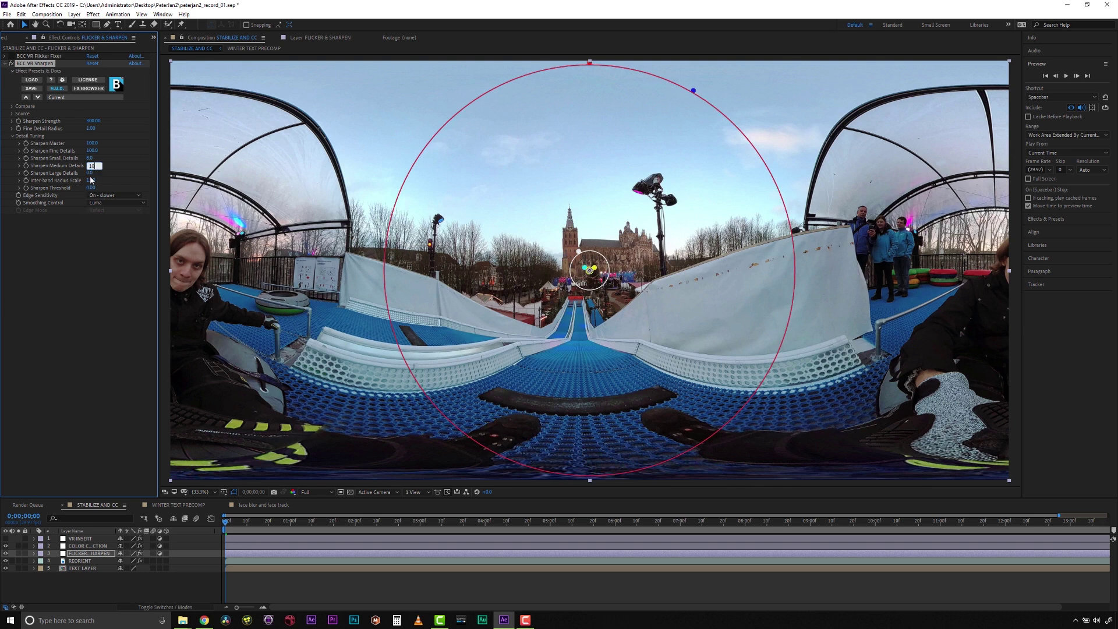
key("Return")
left_click(91, 247)
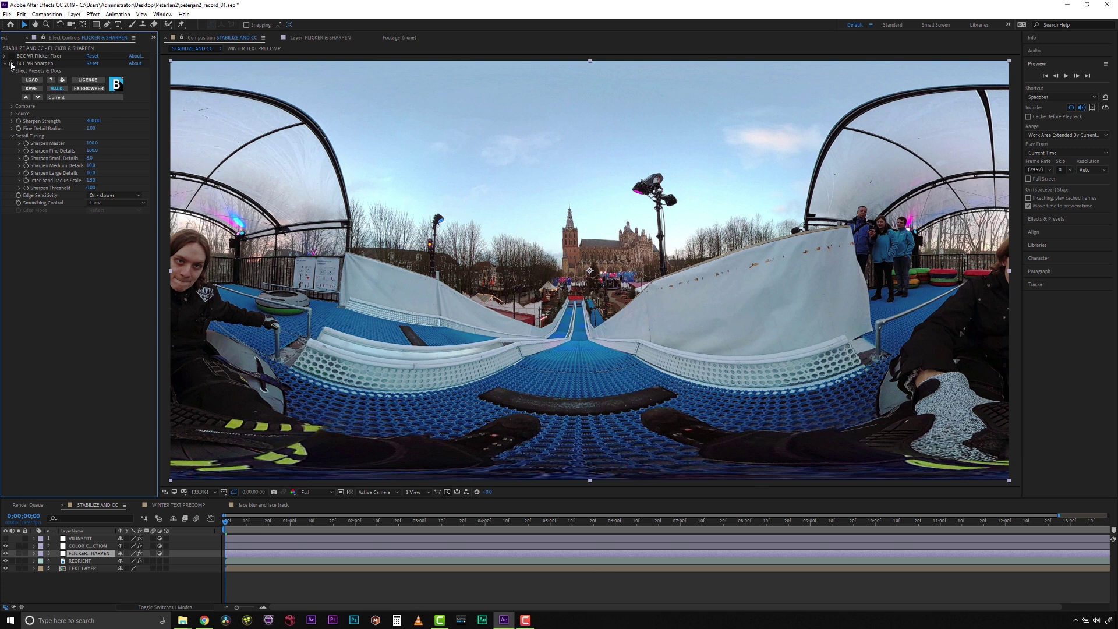
Step: View the sharpened slide footage at 100% and play a preview
key("slash")
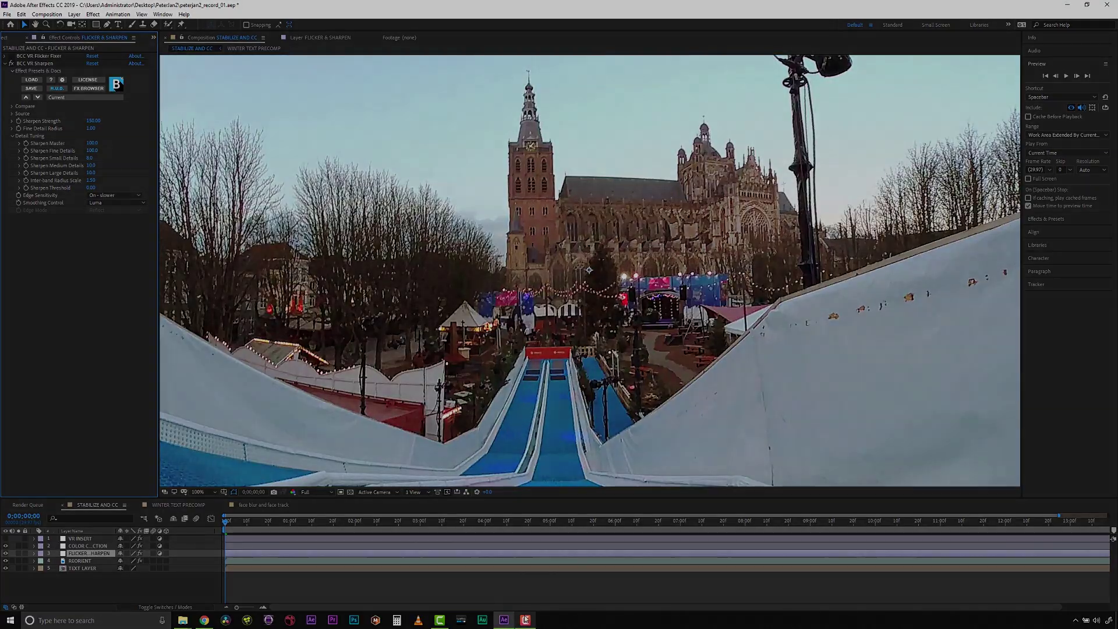
key("space")
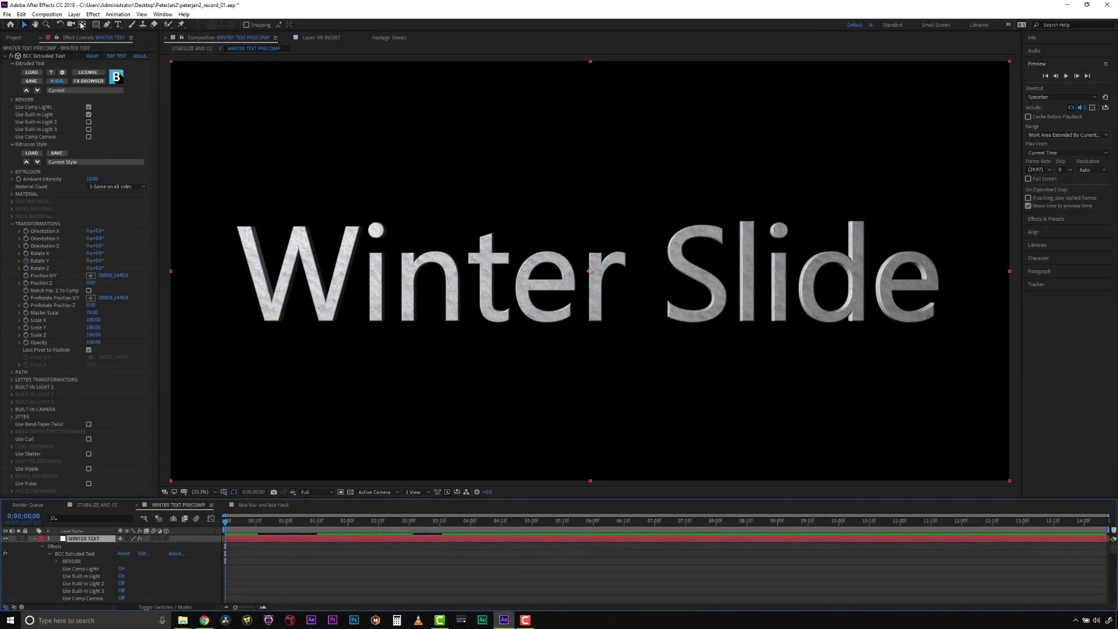
Step: Begin pre-composing the title layer with all attributes moved, then cancel the dialog
left_click(75, 14)
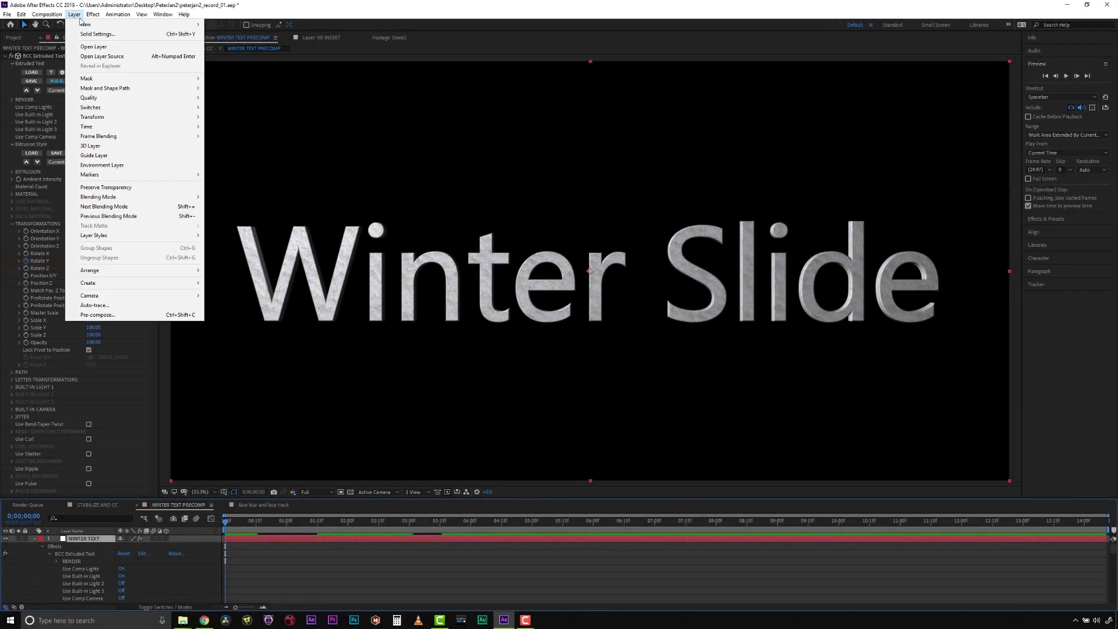
left_click(131, 315)
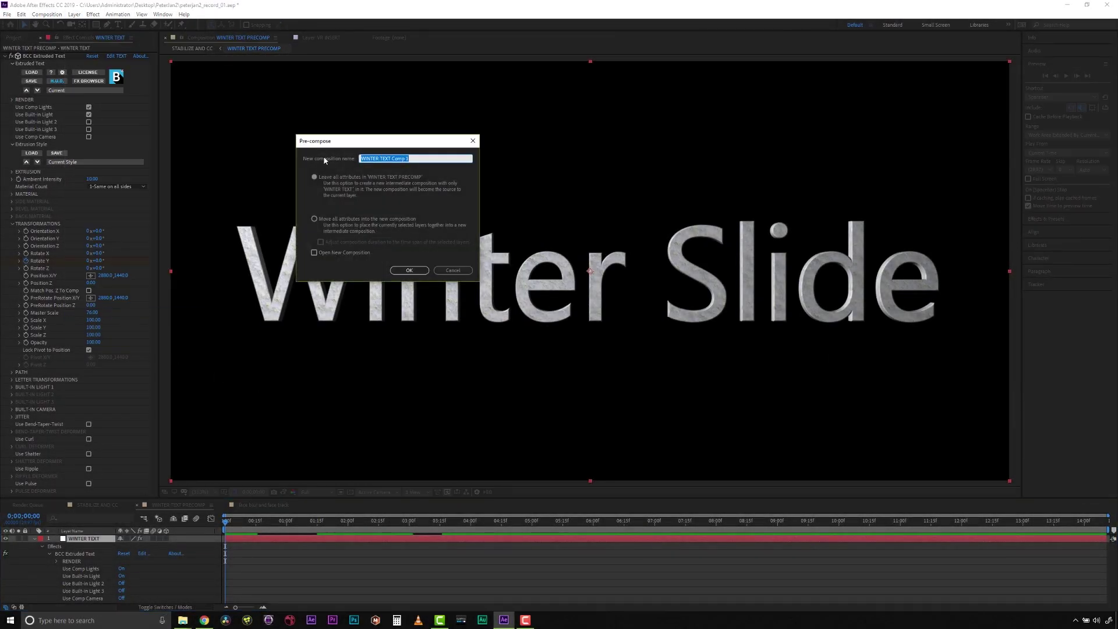
left_click(315, 219)
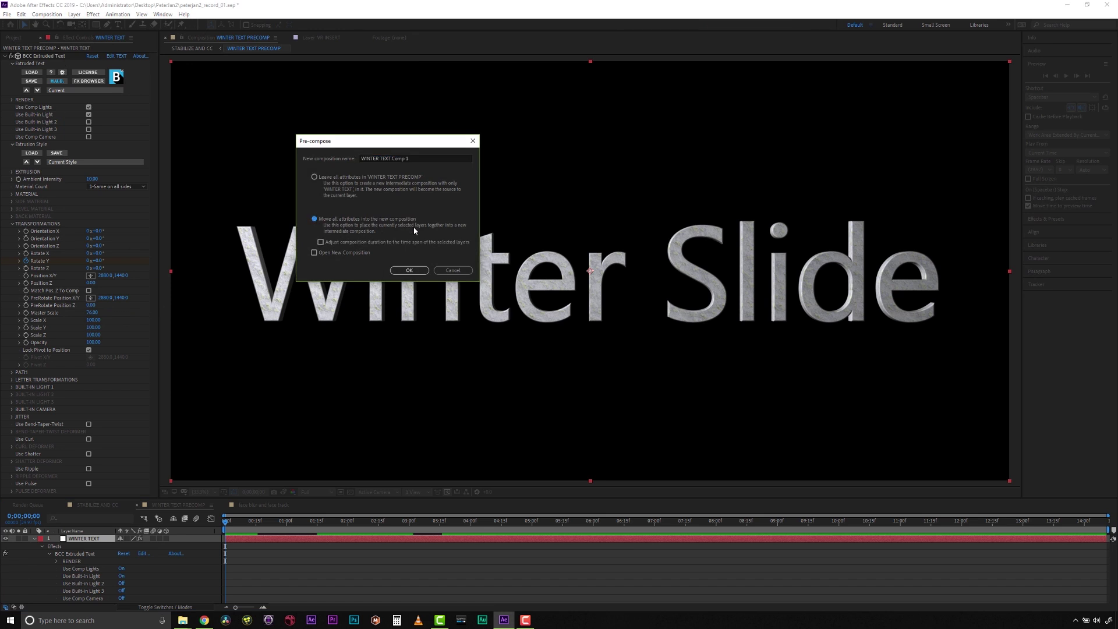
left_click(452, 270)
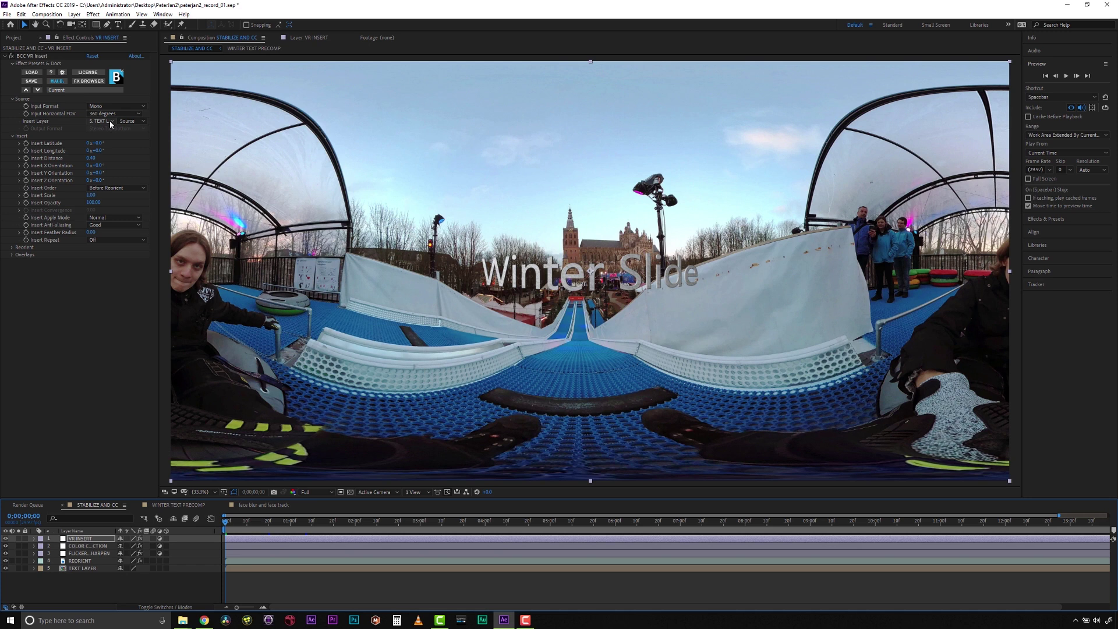
Step: Adjust Insert Distance, set Insert Layer to 5. TEXT LAYER, and keep Input Format on Mono
left_click_drag(92, 161, 111, 161)
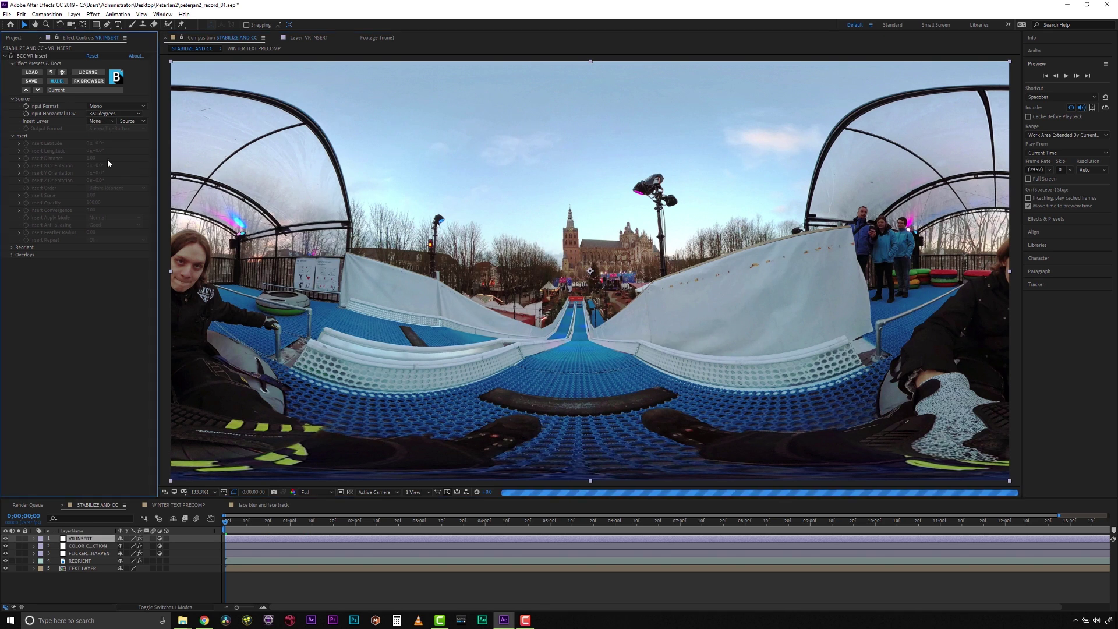
left_click(105, 120)
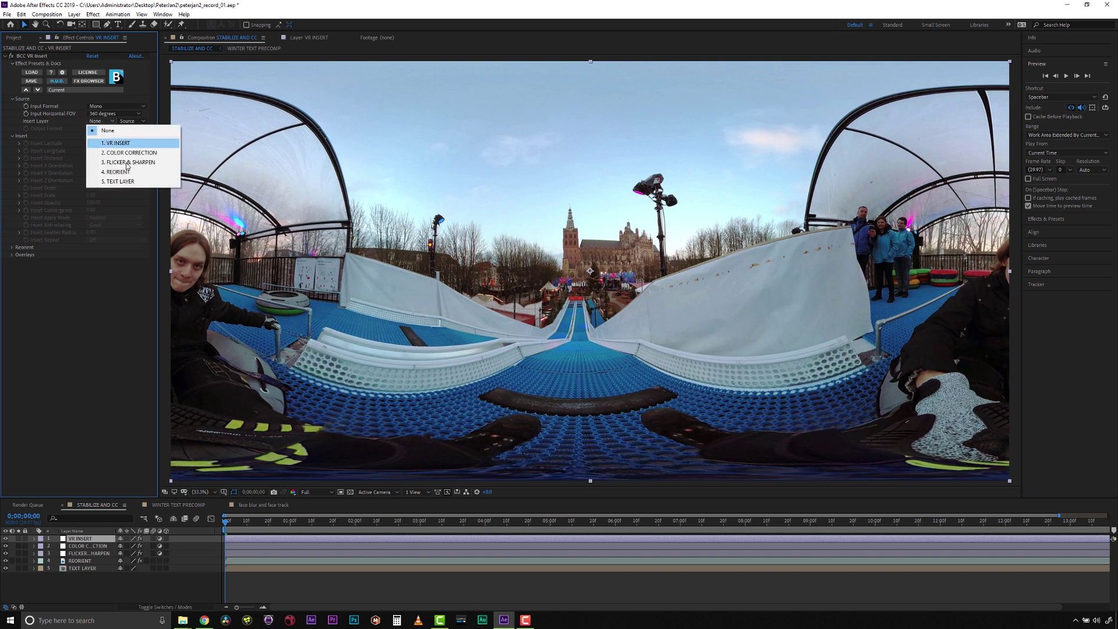
left_click(129, 181)
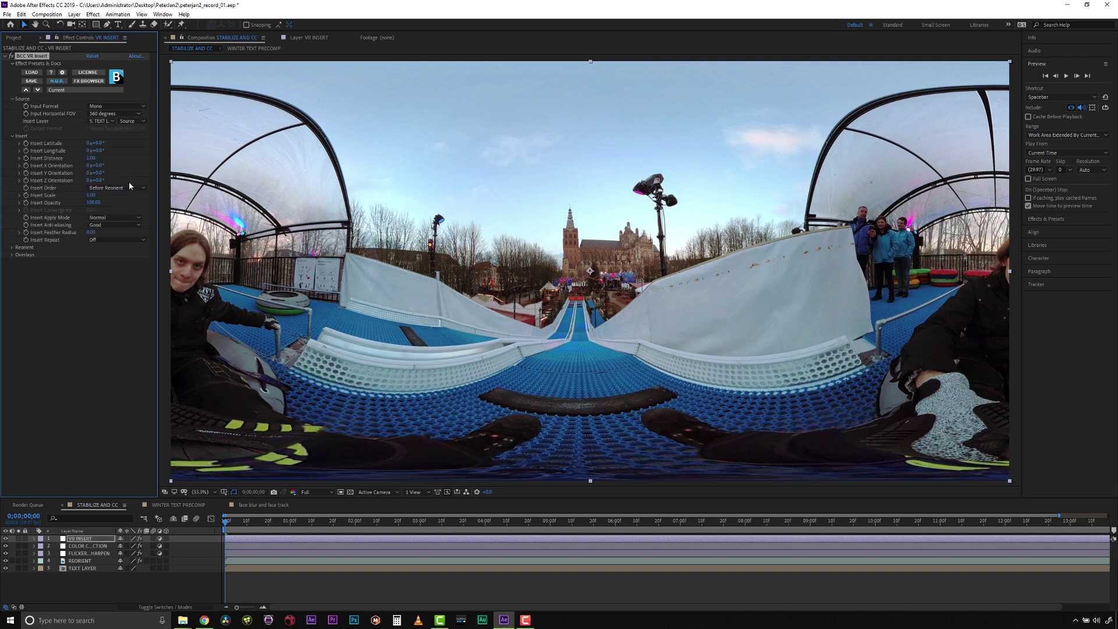
left_click(98, 107)
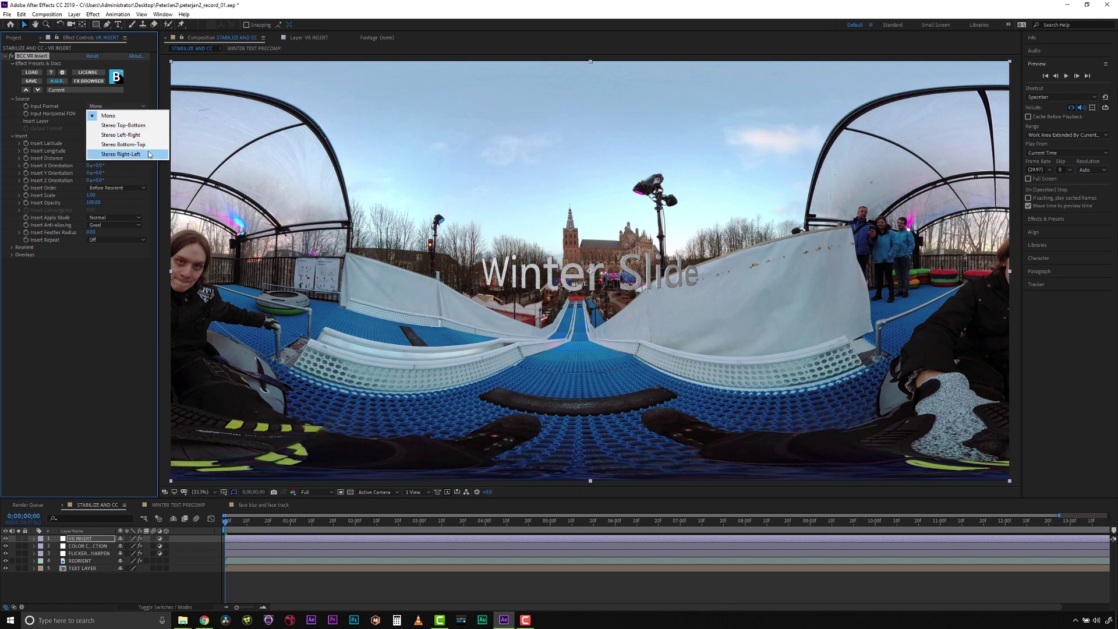
left_click(105, 327)
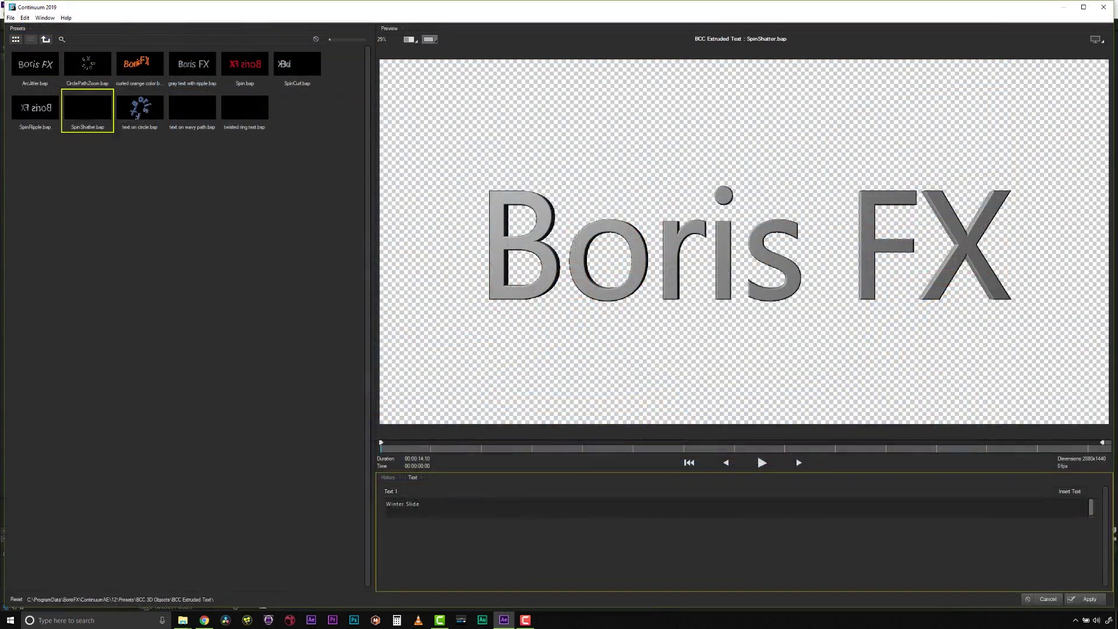
Step: Select all of the 'Winter Slide' wording in the Text 1 field, ready for 'SOME NEW TEXT'
key("ctrl+a")
type("SOME NEW TEX")
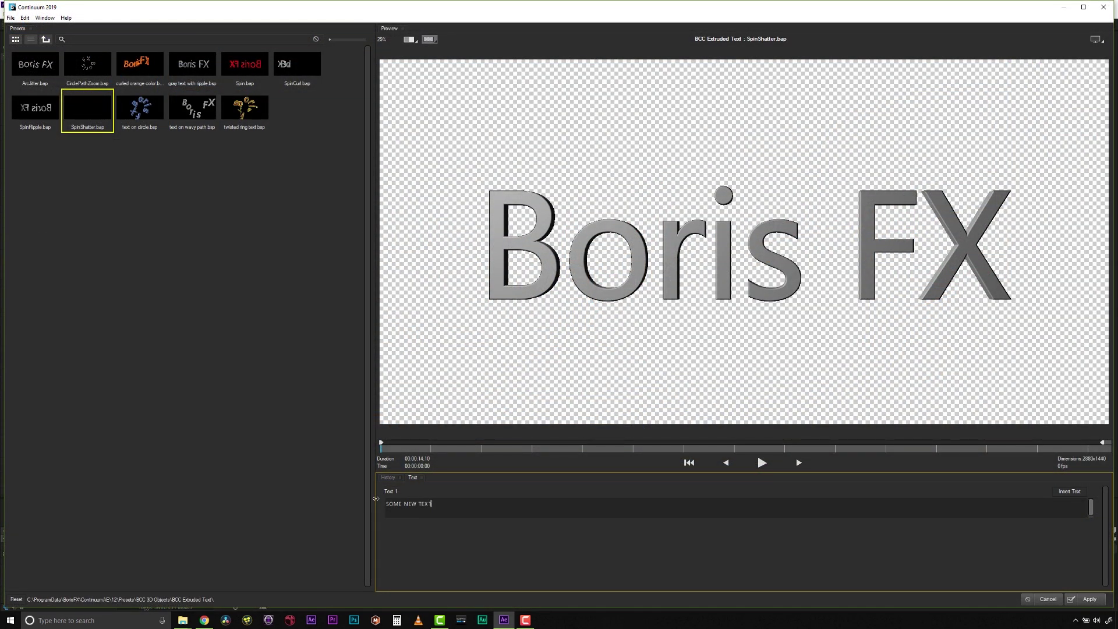
type("T")
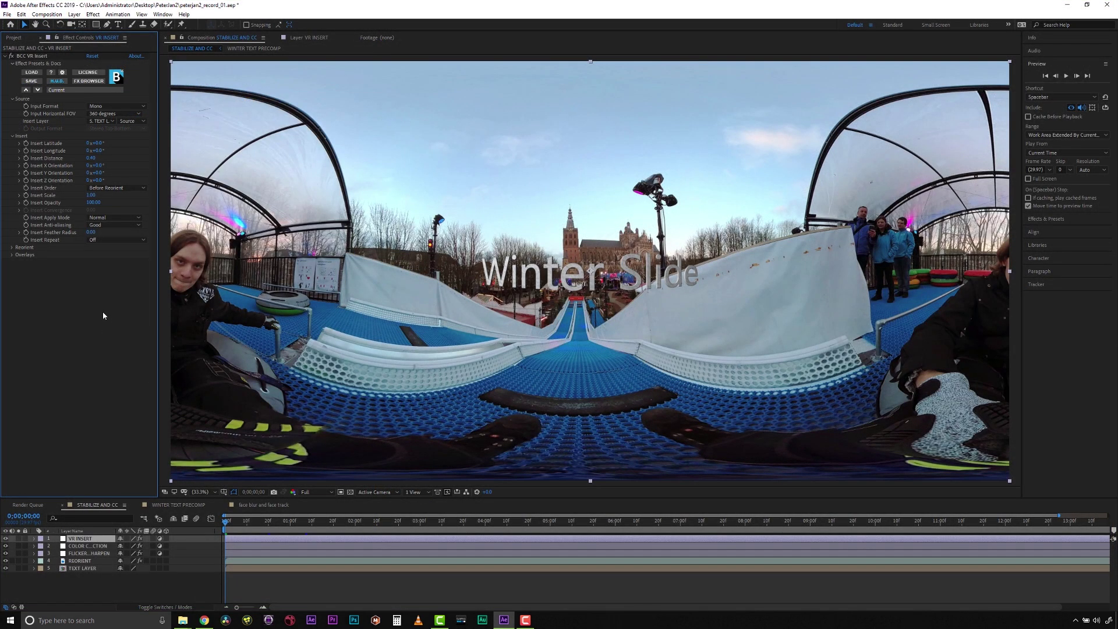
left_click(96, 242)
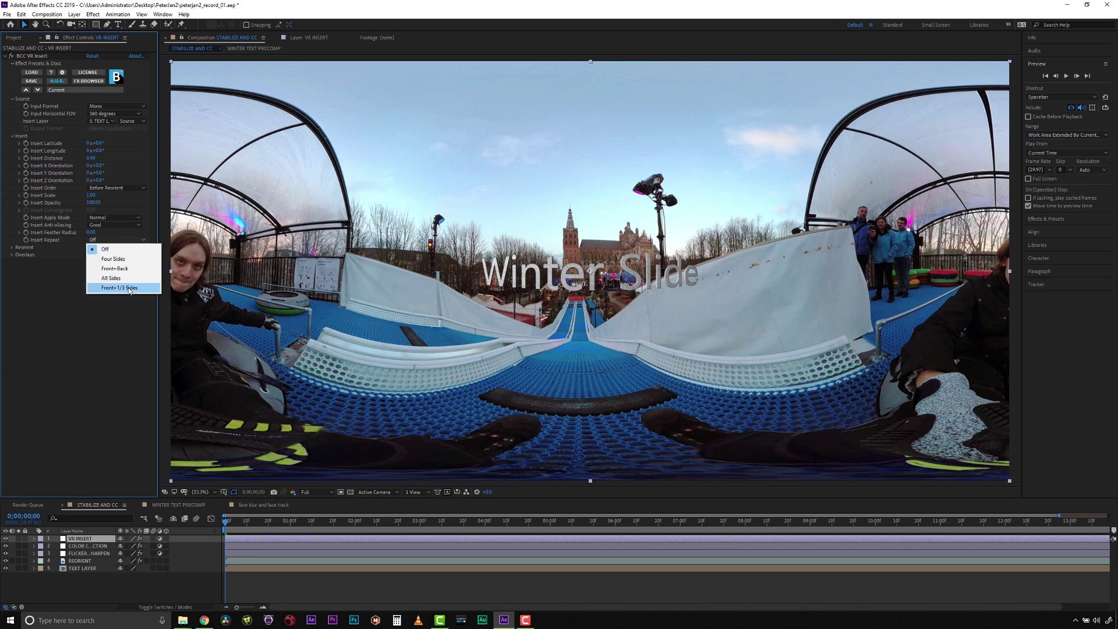
left_click(128, 259)
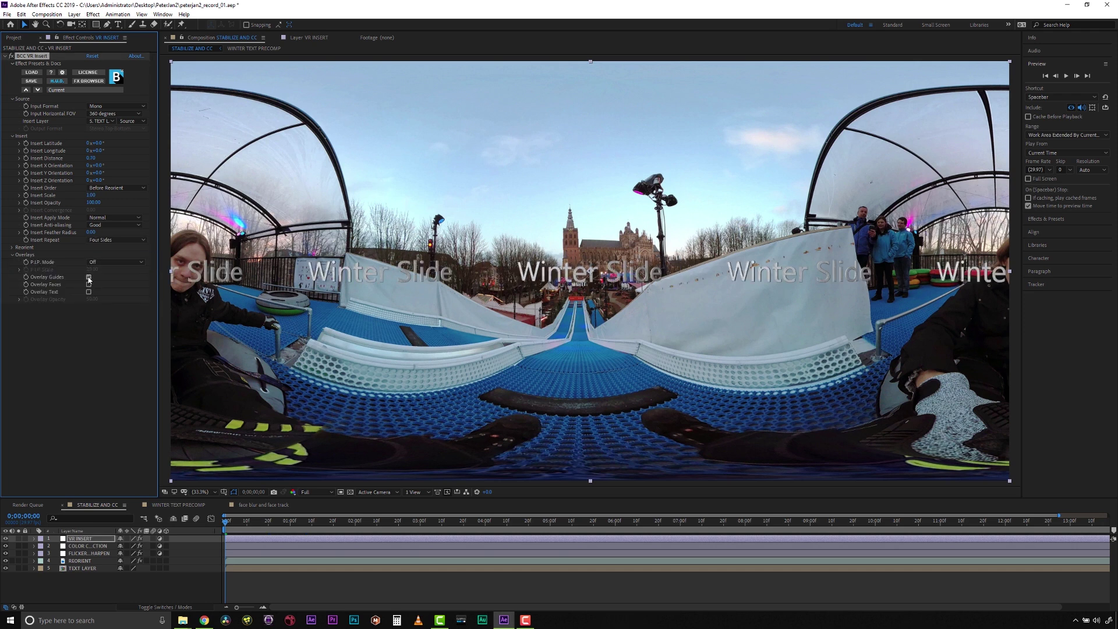
left_click(121, 277)
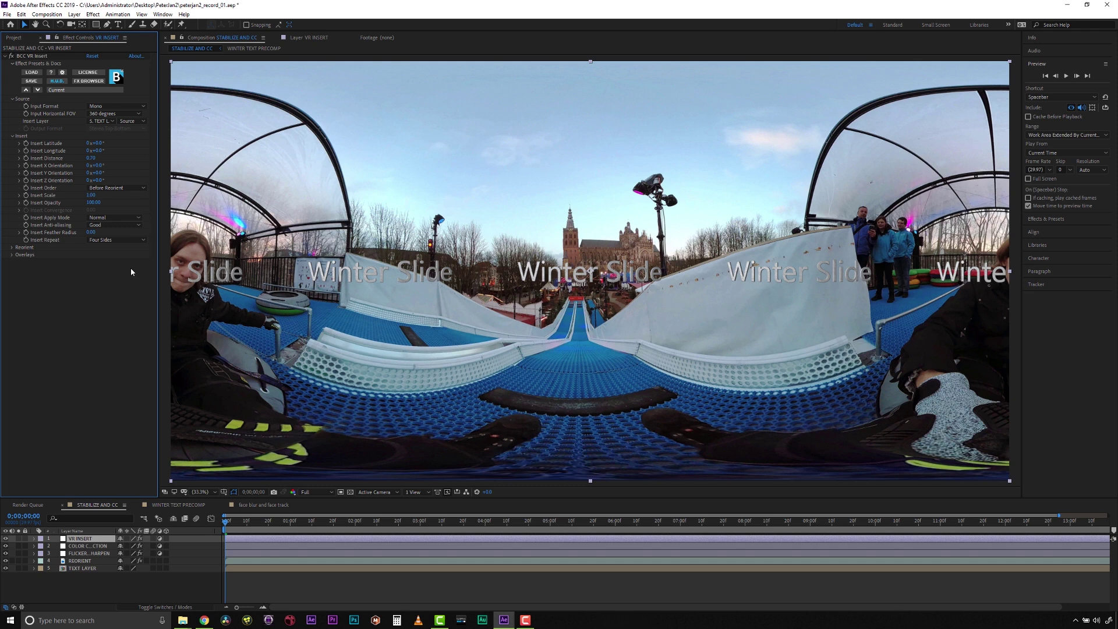
left_click(121, 238)
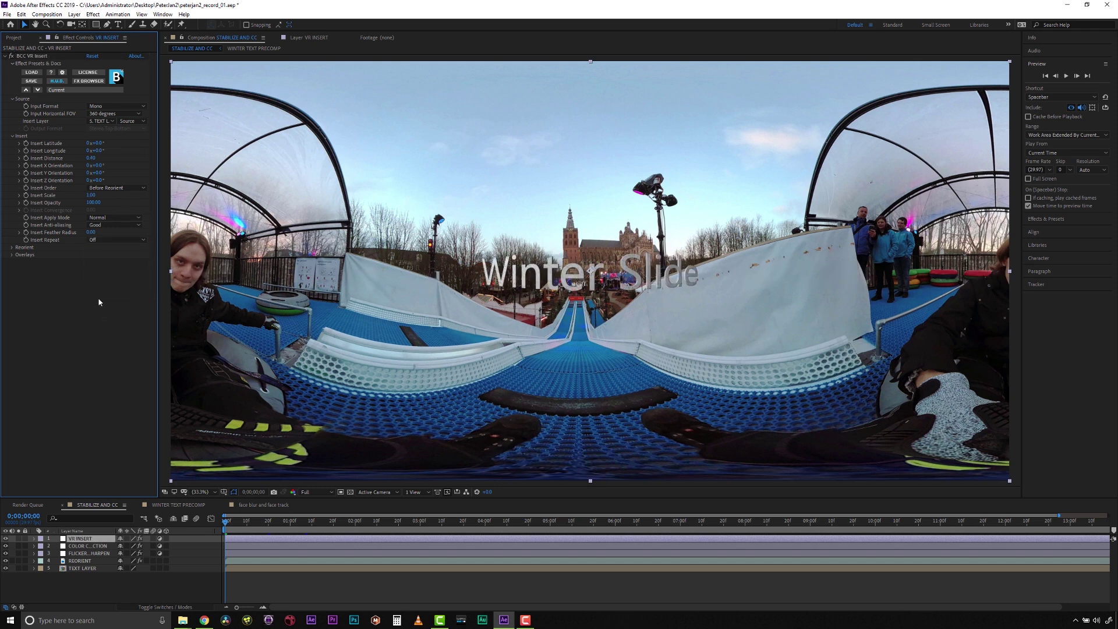
left_click(102, 240)
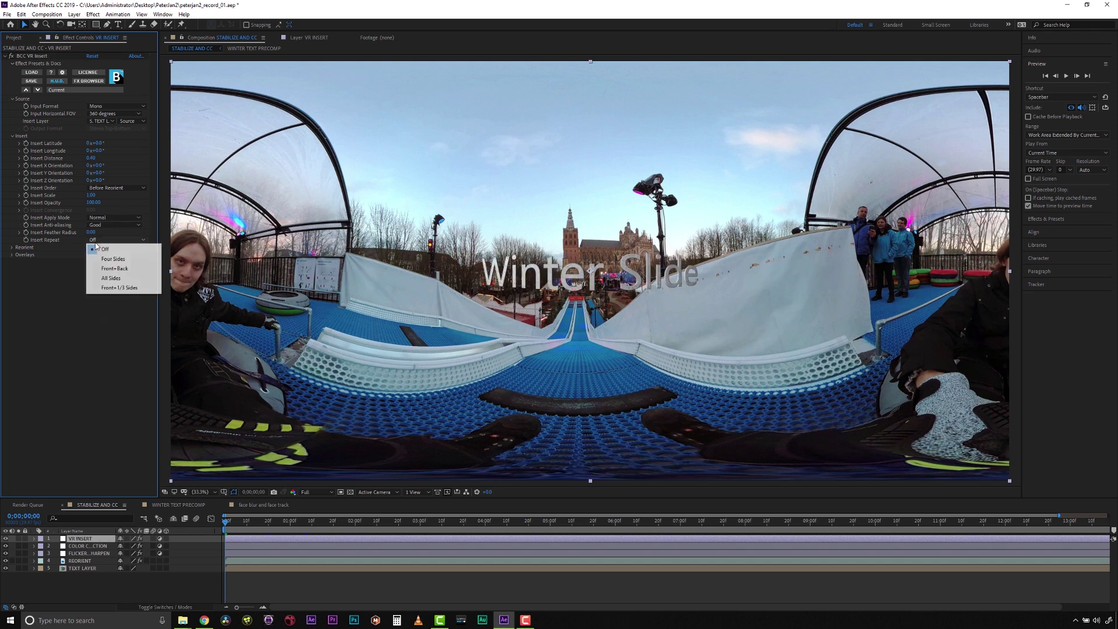
left_click(129, 260)
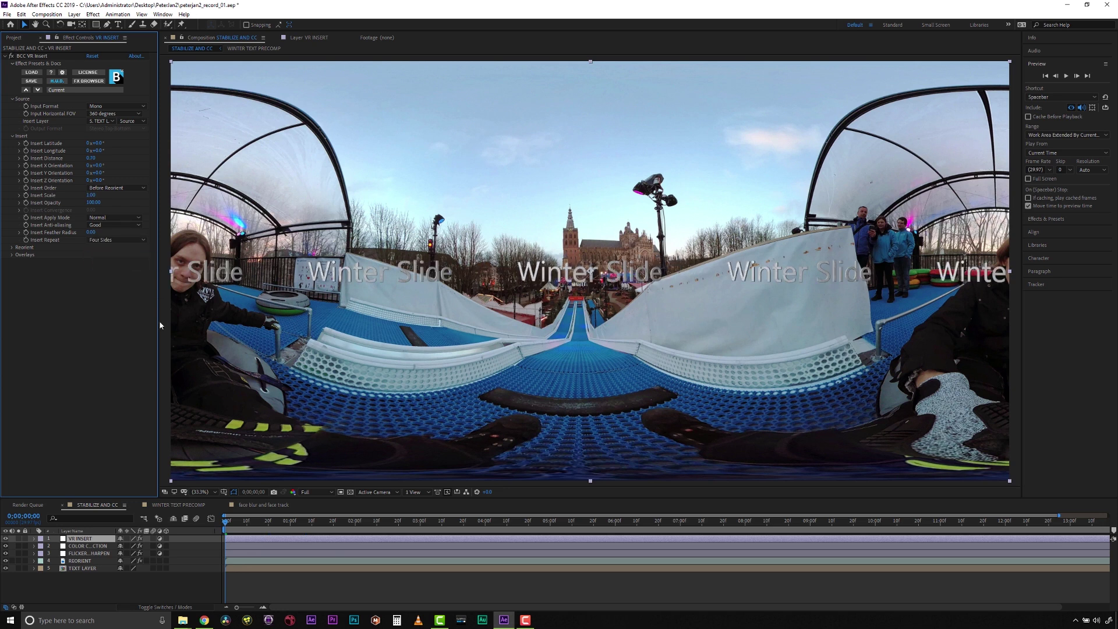
left_click(119, 240)
left_click(119, 245)
left_click(120, 239)
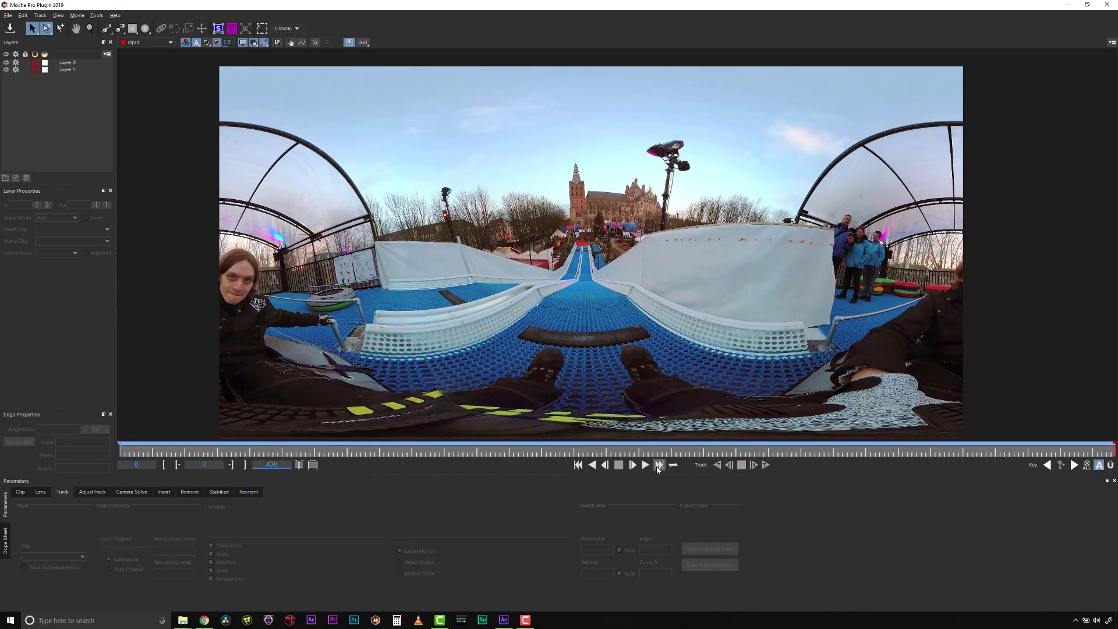
Step: Jump ahead to a later frame of the slide footage to check the tracked layers
left_click(658, 469)
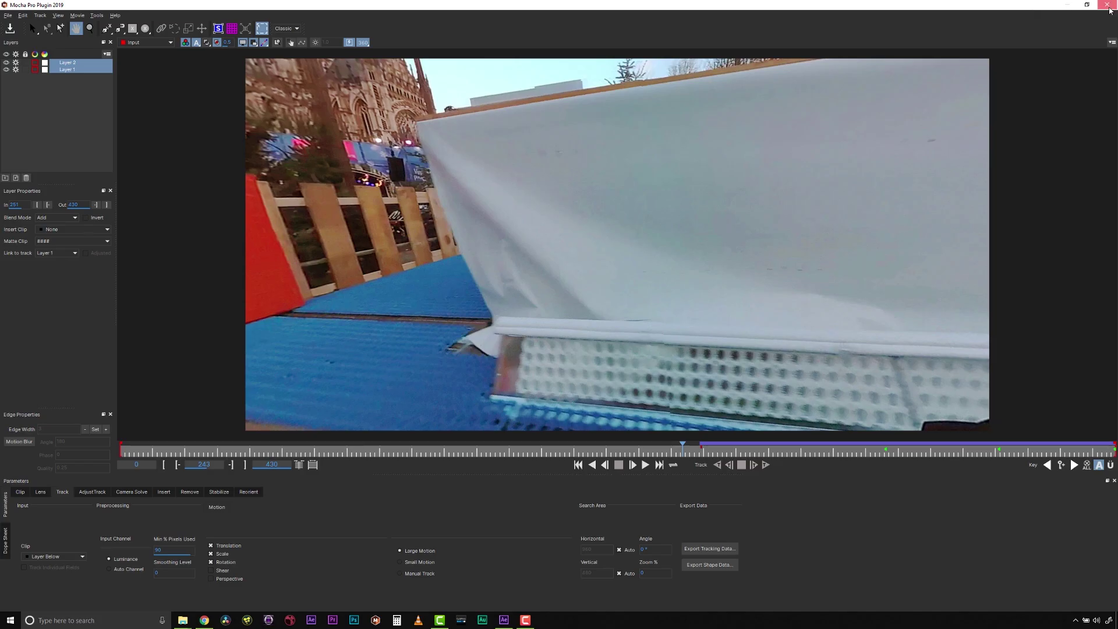
Step: Leave Mocha, apply the face matte at 00:13 and set BCC VR Blur Master Blur to 15
left_click(1110, 8)
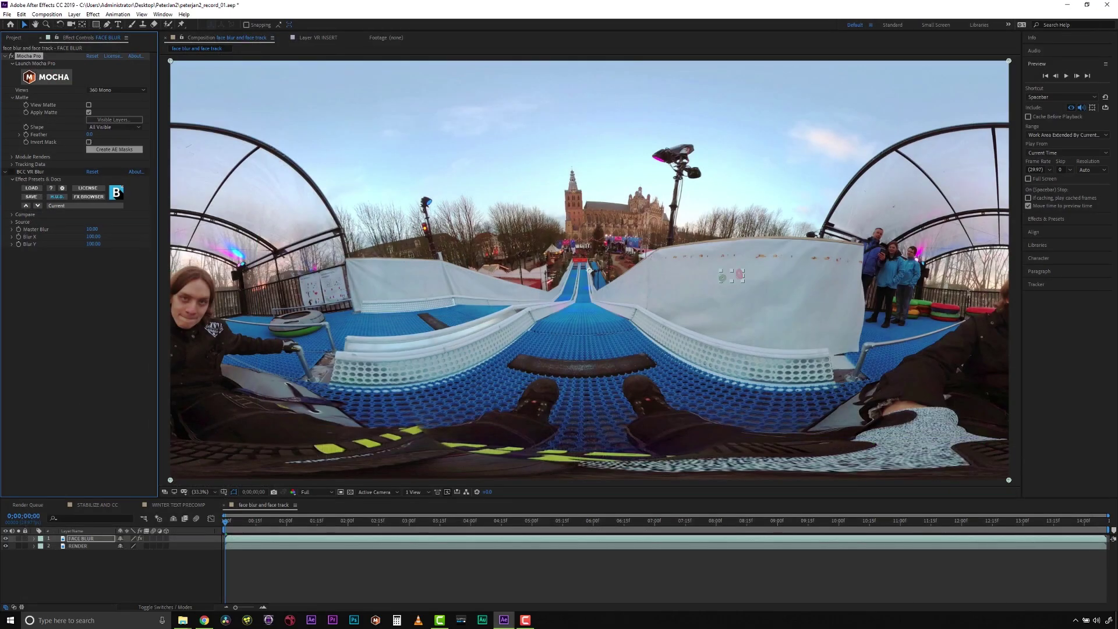
left_click_drag(1004, 521, 1055, 521)
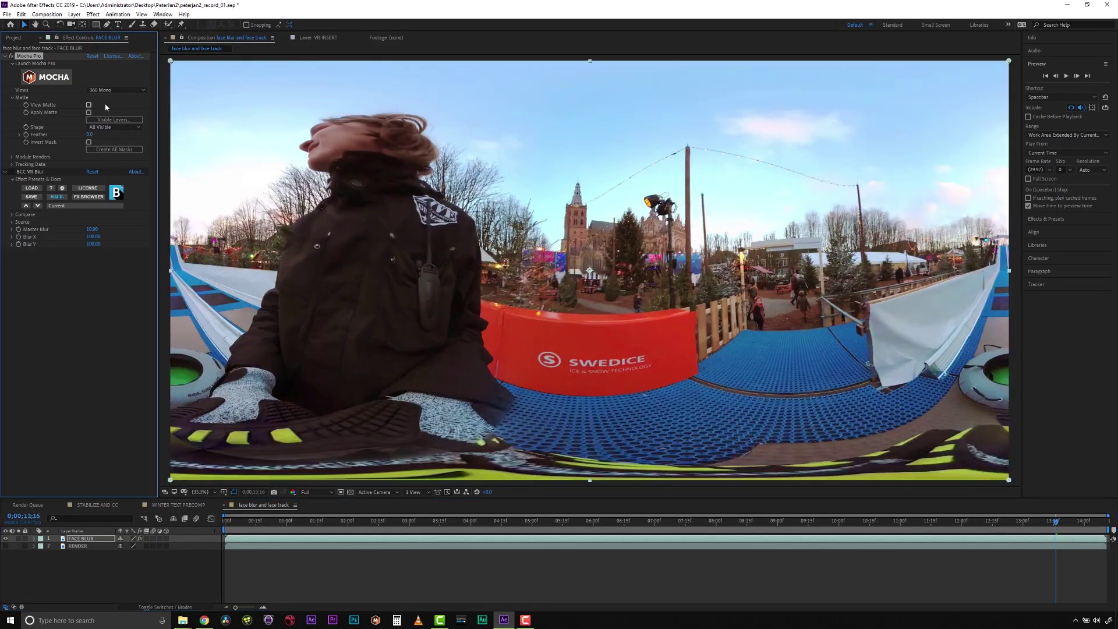
left_click(87, 112)
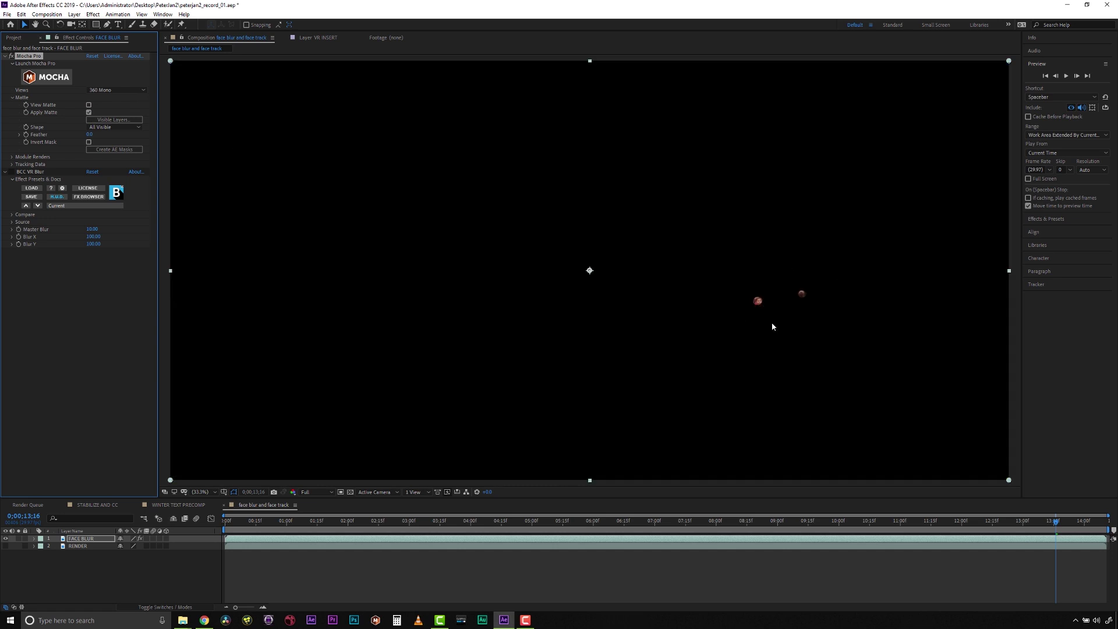
left_click(14, 538)
left_click(20, 172)
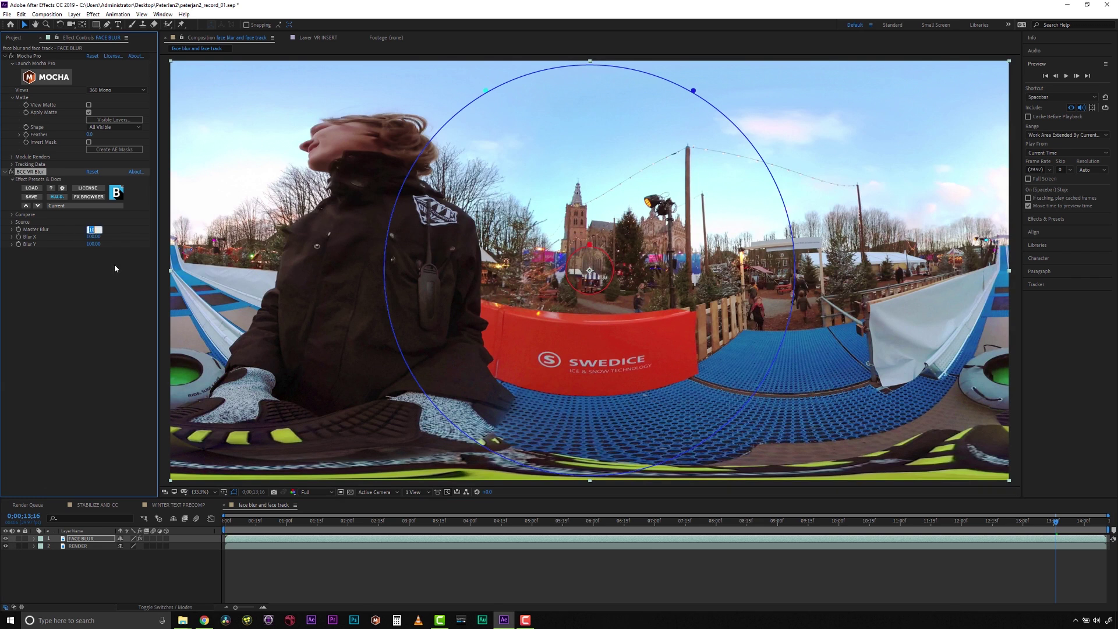
type("15")
left_click(100, 311)
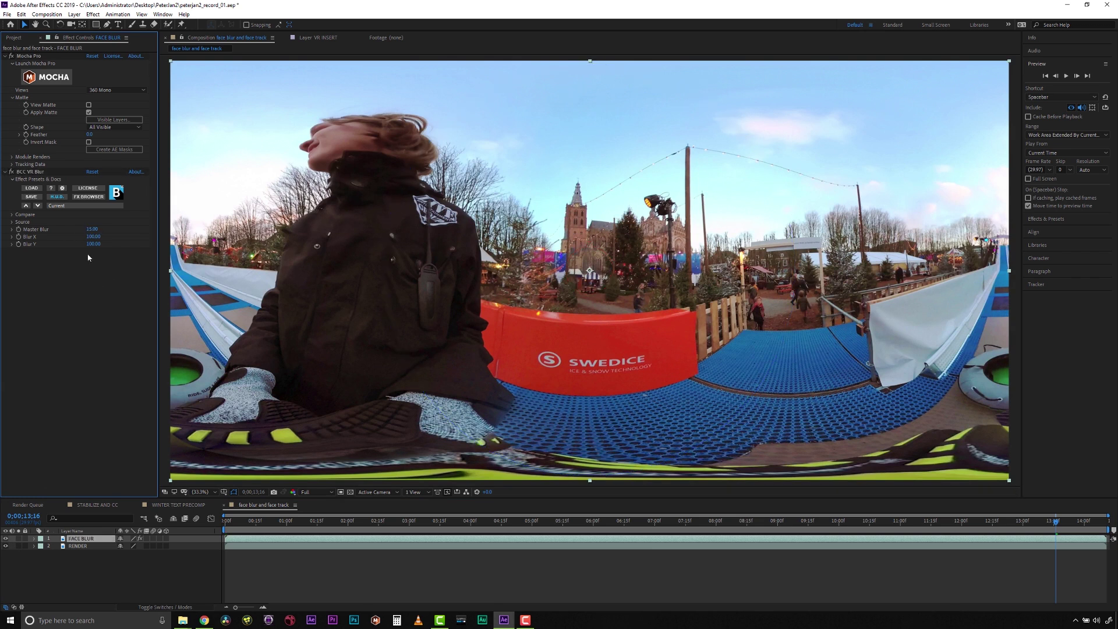